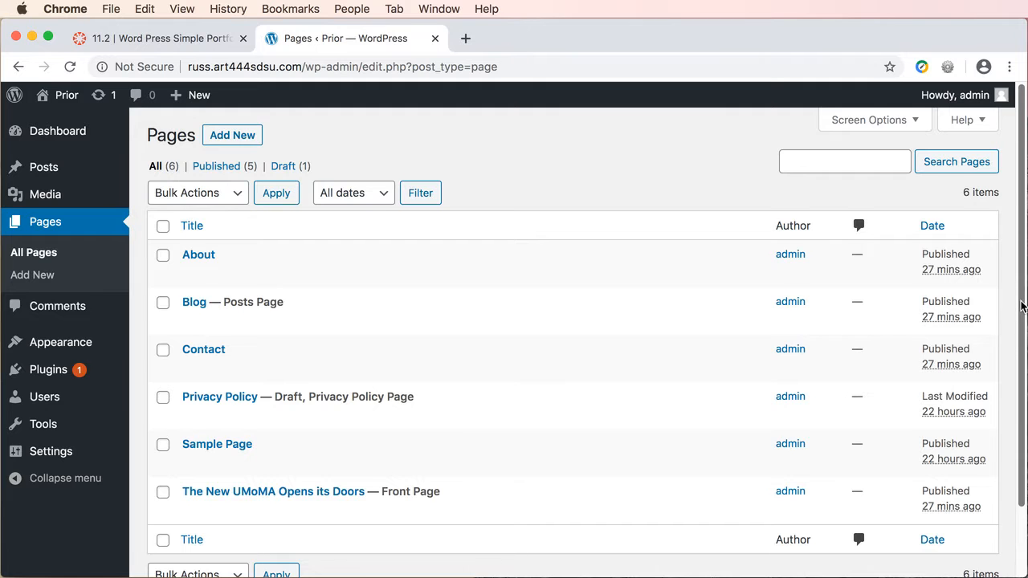
Open the Sample Page from the list of pages for editing
{"action": "left_click_drag", "start_coordinate": [1023, 306], "coordinate": [1010, 396]}
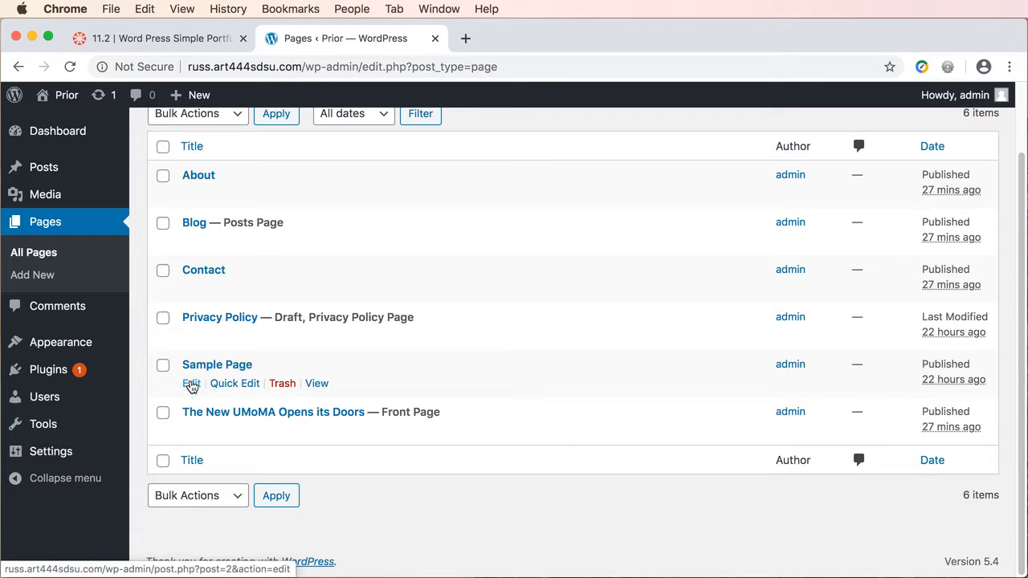
{"action": "left_click", "coordinate": [192, 384]}
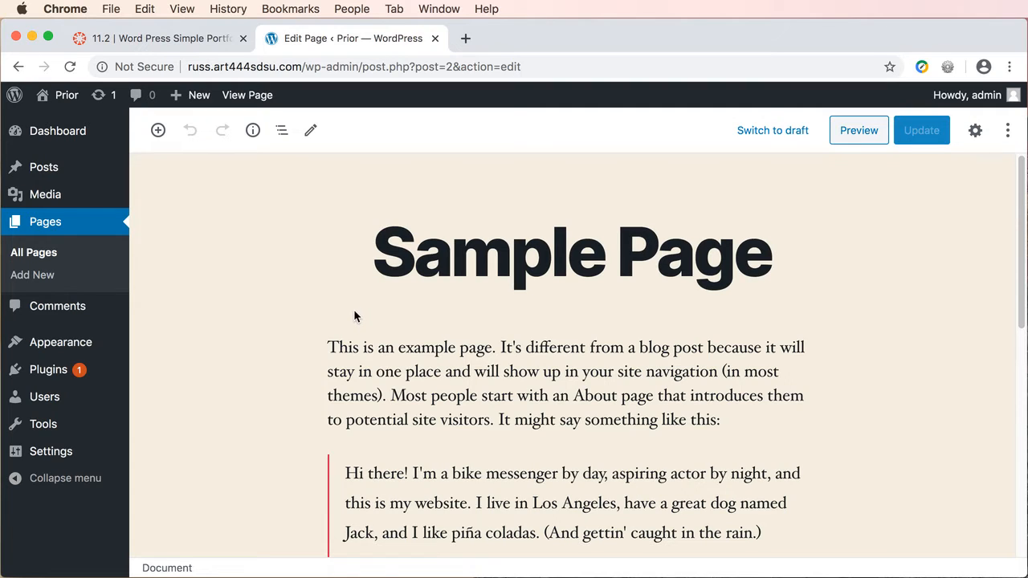
Examine how the Sample Page is built by selecting its title, first paragraph and first quote in turn
{"action": "left_click", "coordinate": [452, 266]}
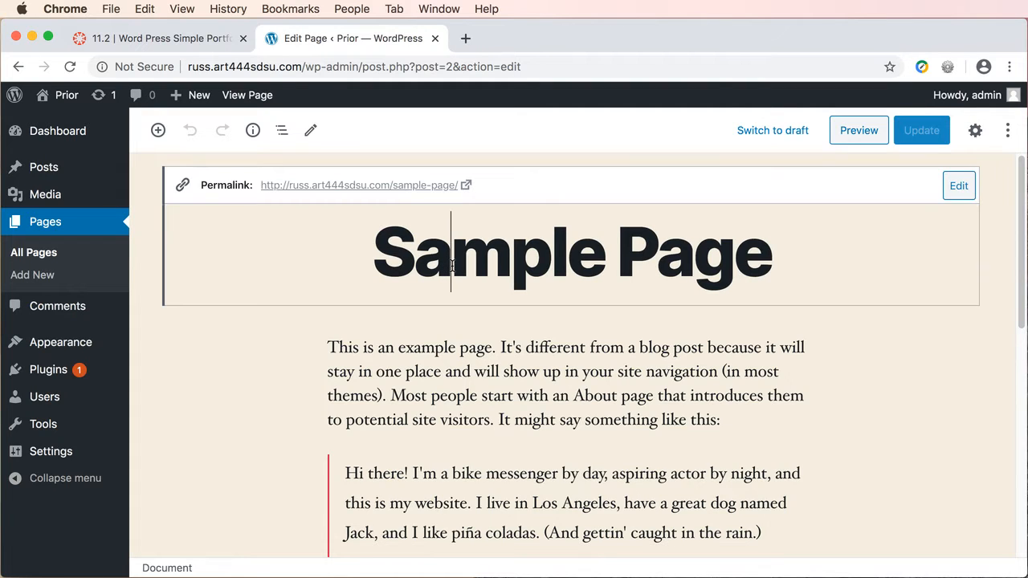
{"action": "left_click", "coordinate": [449, 350]}
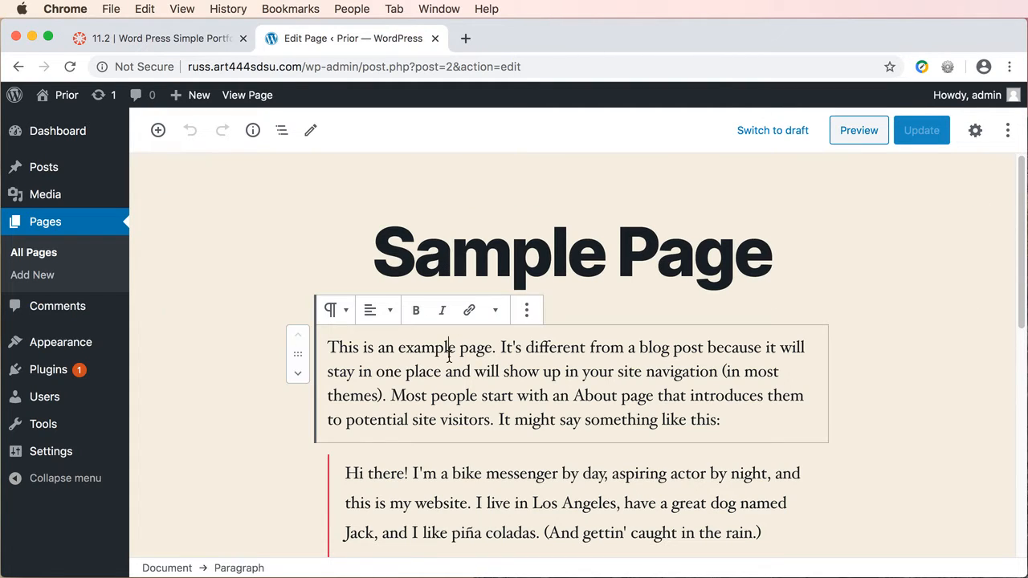
{"action": "left_click", "coordinate": [447, 472]}
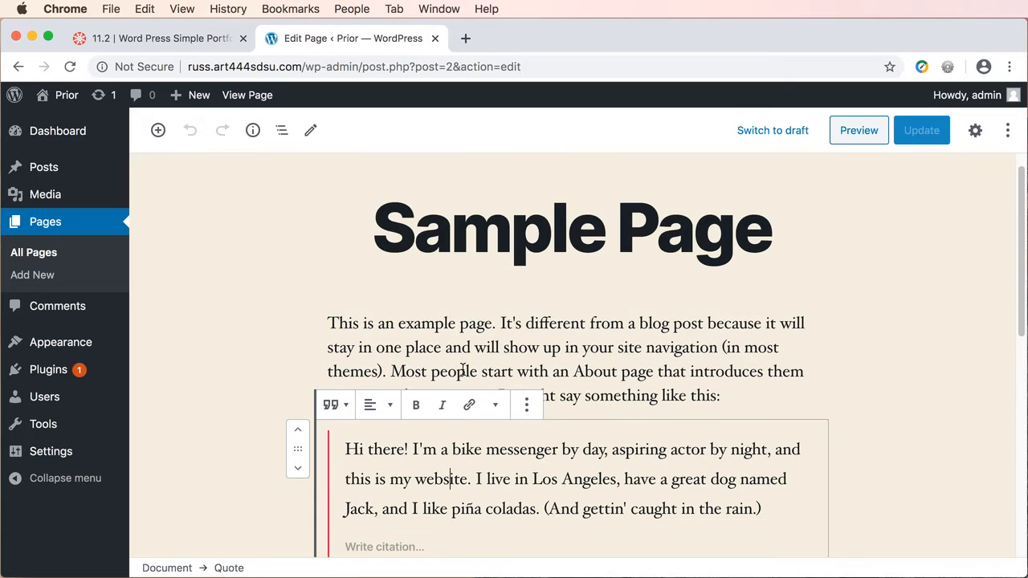
{"action": "left_click", "coordinate": [465, 352]}
{"action": "left_click", "coordinate": [472, 235]}
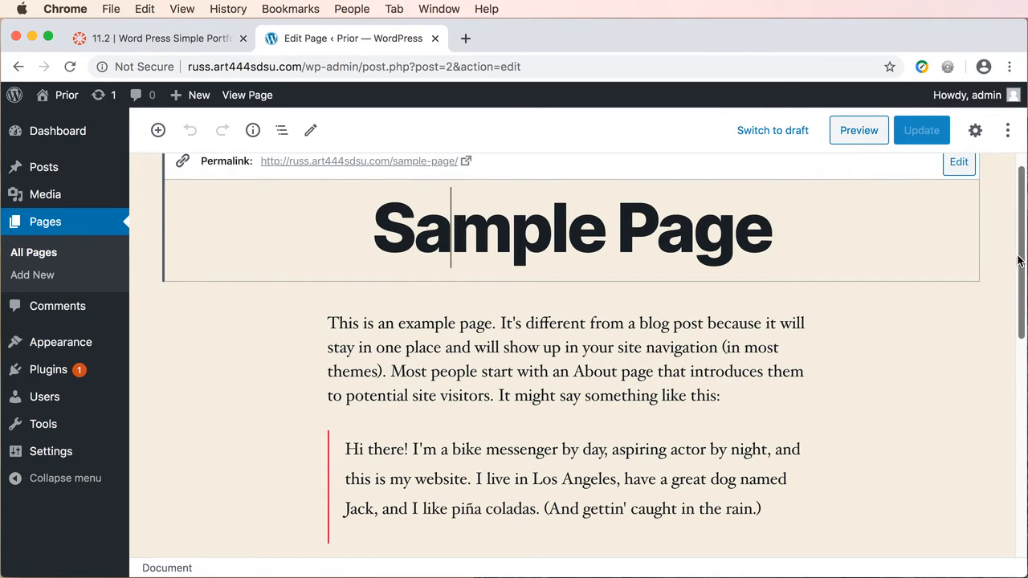
{"action": "left_click_drag", "start_coordinate": [1022, 260], "coordinate": [1021, 243]}
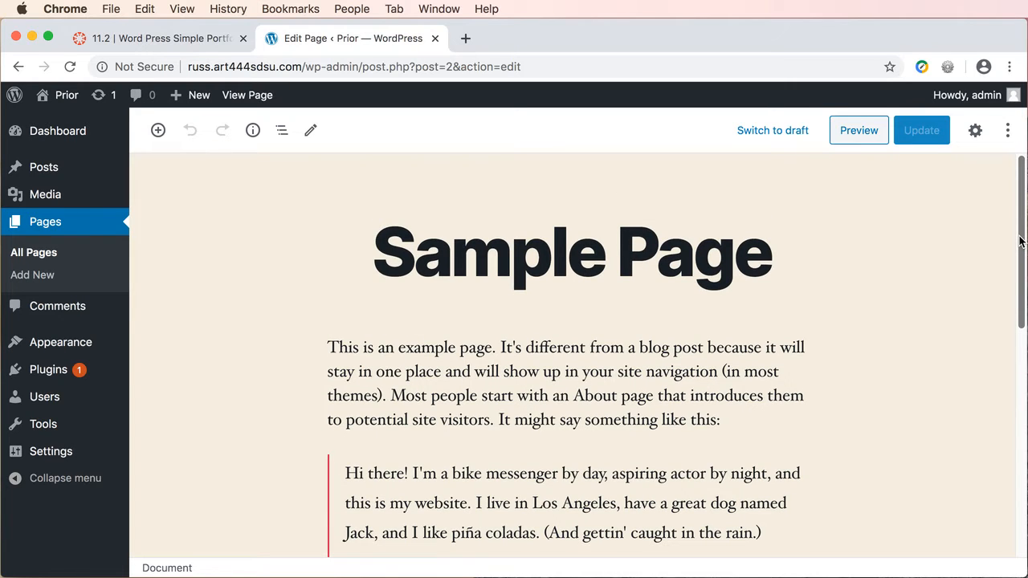
View the link options for the word "example" in the first paragraph, and close them without adding a link
{"action": "left_click", "coordinate": [409, 375]}
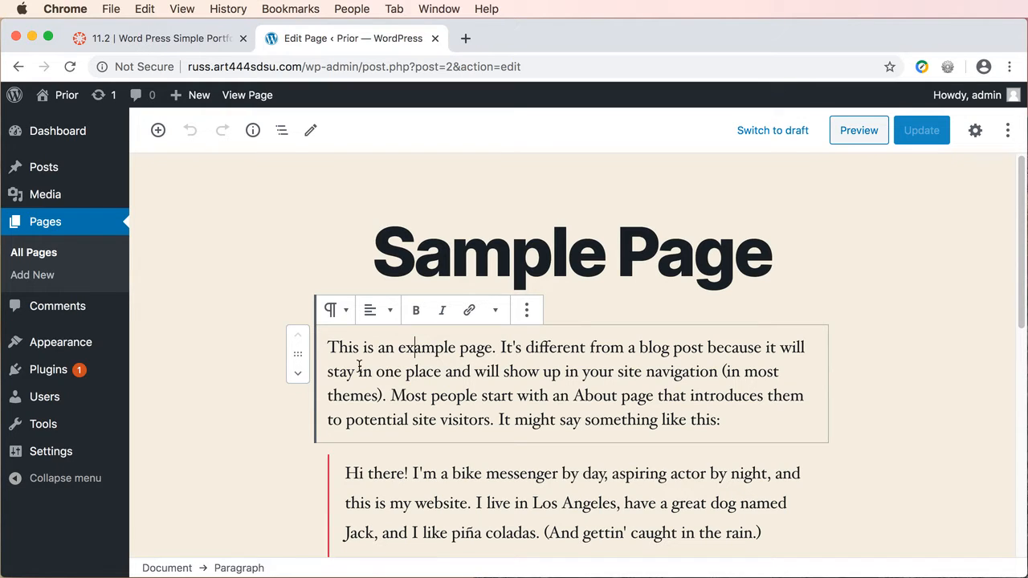
{"action": "left_click_drag", "start_coordinate": [439, 353], "coordinate": [396, 349]}
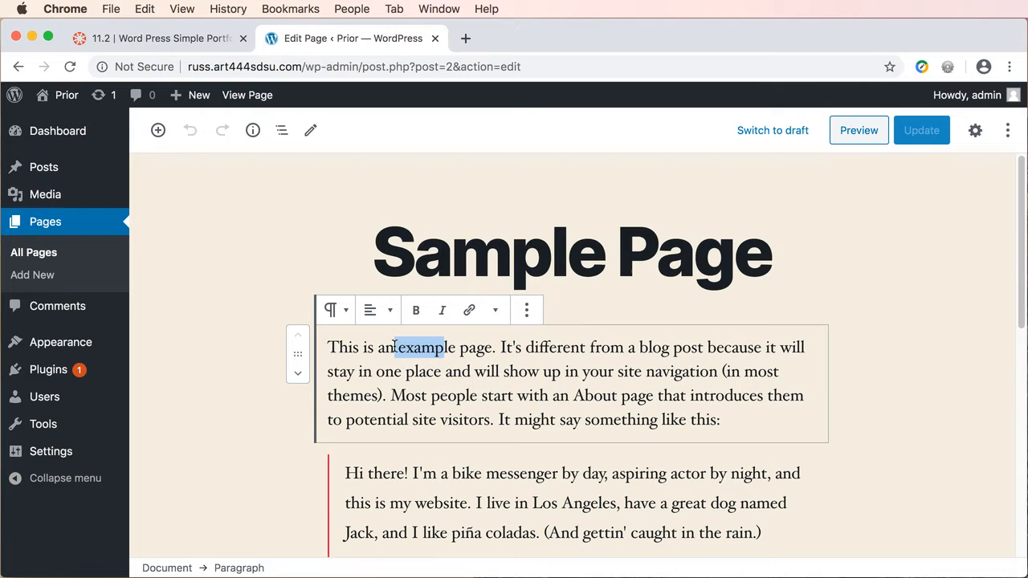
{"action": "left_click", "coordinate": [471, 312]}
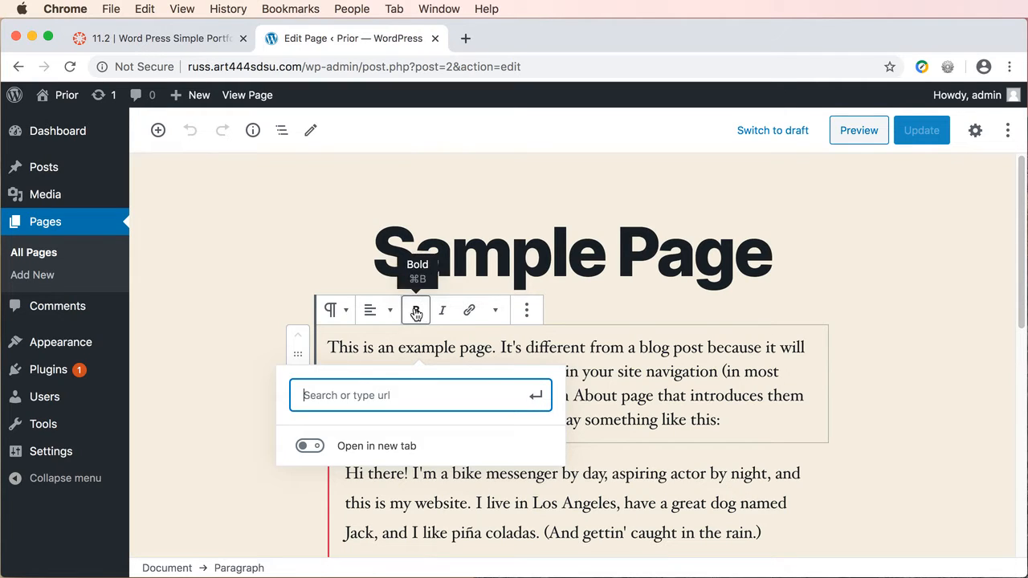
{"action": "left_click", "coordinate": [637, 347]}
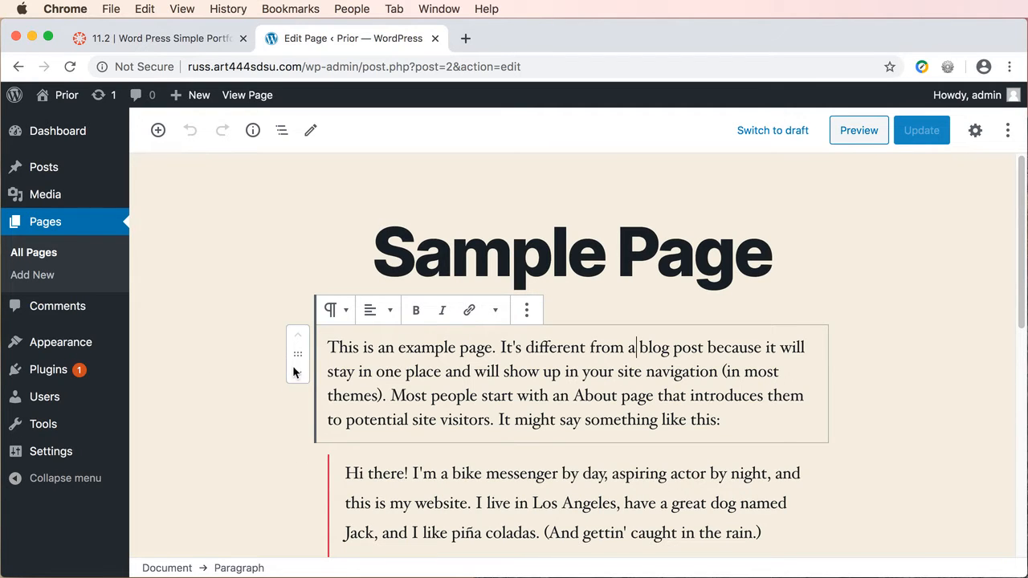
Examine the move handle and the block types the first paragraph can be transformed to, and close the list without converting it
{"action": "left_click_drag", "start_coordinate": [297, 353], "coordinate": [298, 327]}
{"action": "left_click", "coordinate": [337, 312]}
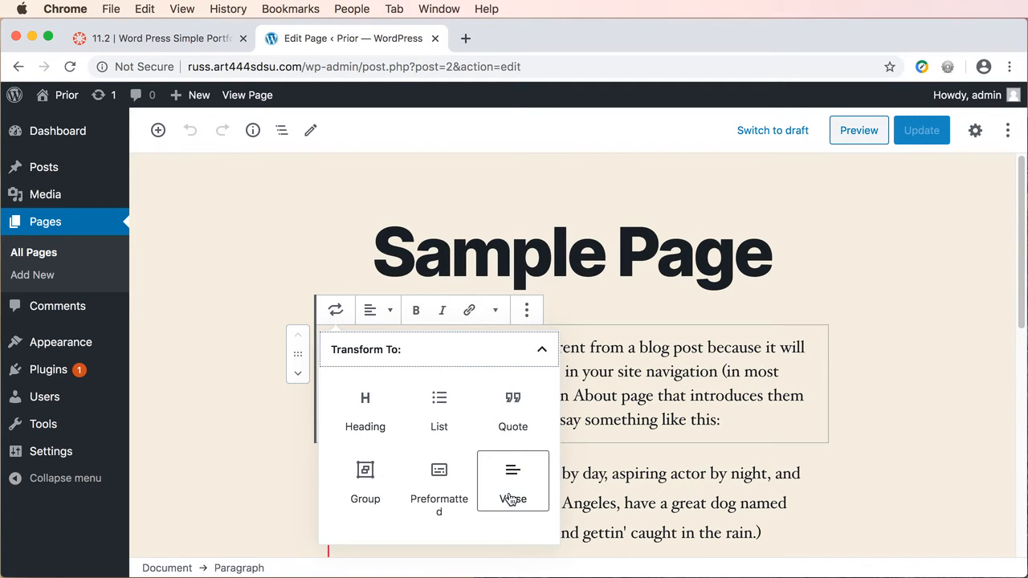
{"action": "left_click", "coordinate": [541, 351]}
{"action": "left_click", "coordinate": [539, 352]}
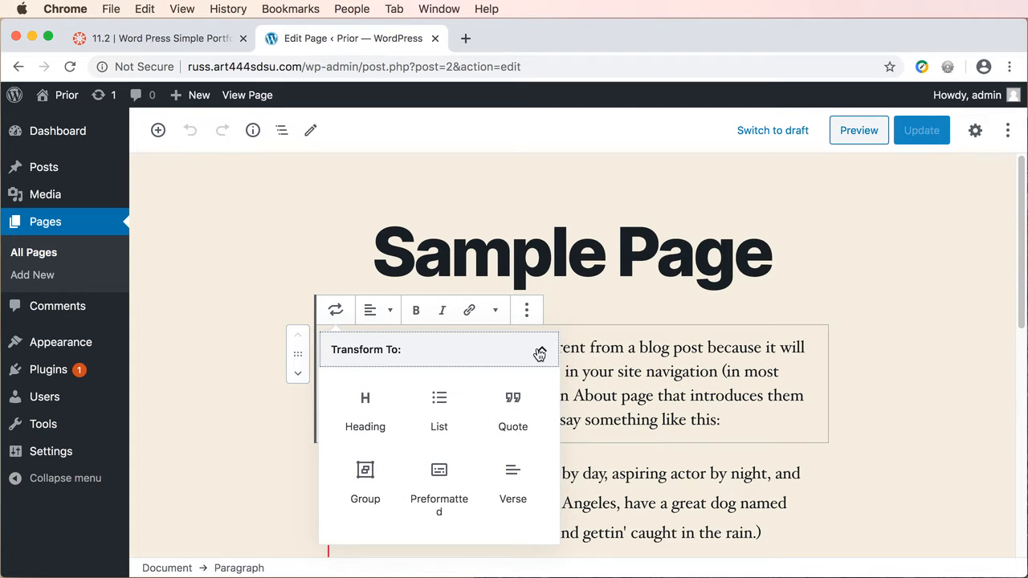
{"action": "left_click", "coordinate": [540, 354]}
{"action": "left_click", "coordinate": [705, 394]}
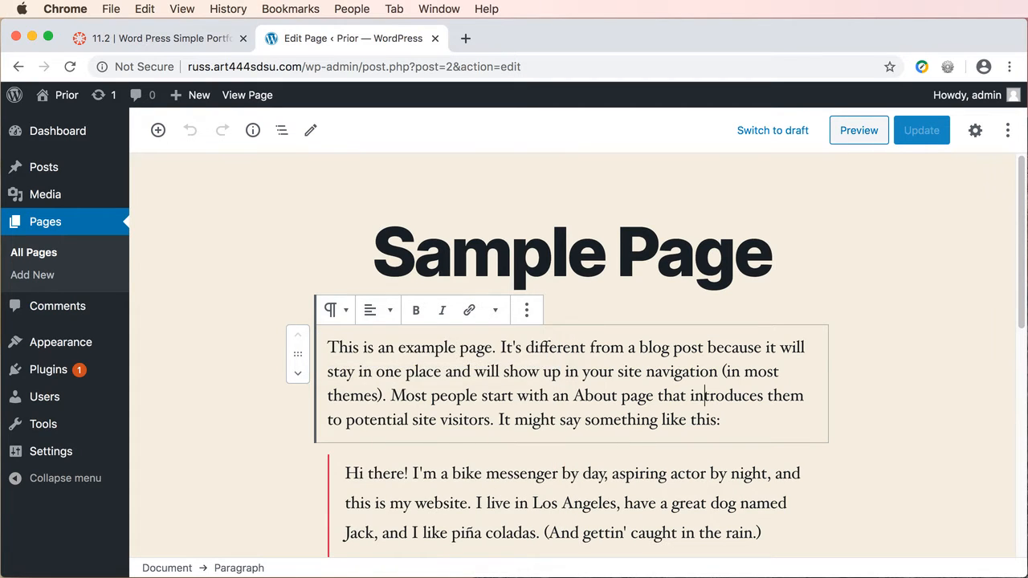
Browse the block library from the page's last paragraph, examining the Most used, Layout Elements and Widgets categories, and close it without inserting a block
{"action": "left_click_drag", "start_coordinate": [1024, 291], "coordinate": [995, 533]}
{"action": "scroll", "coordinate": [893, 507], "scroll_direction": "down", "scroll_amount": 1}
{"action": "left_click", "coordinate": [405, 383]}
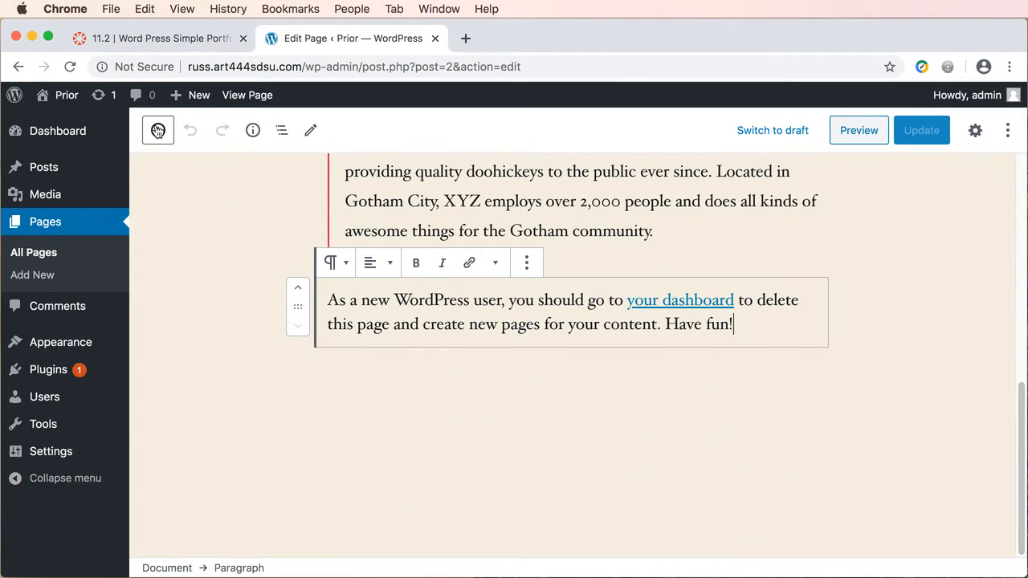
{"action": "left_click", "coordinate": [158, 131]}
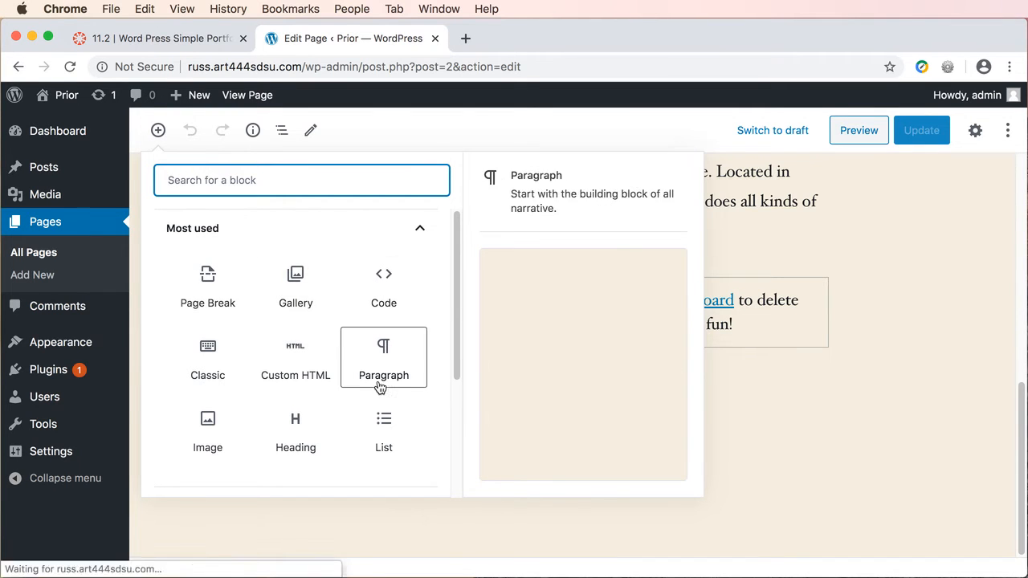
{"action": "left_click", "coordinate": [417, 231]}
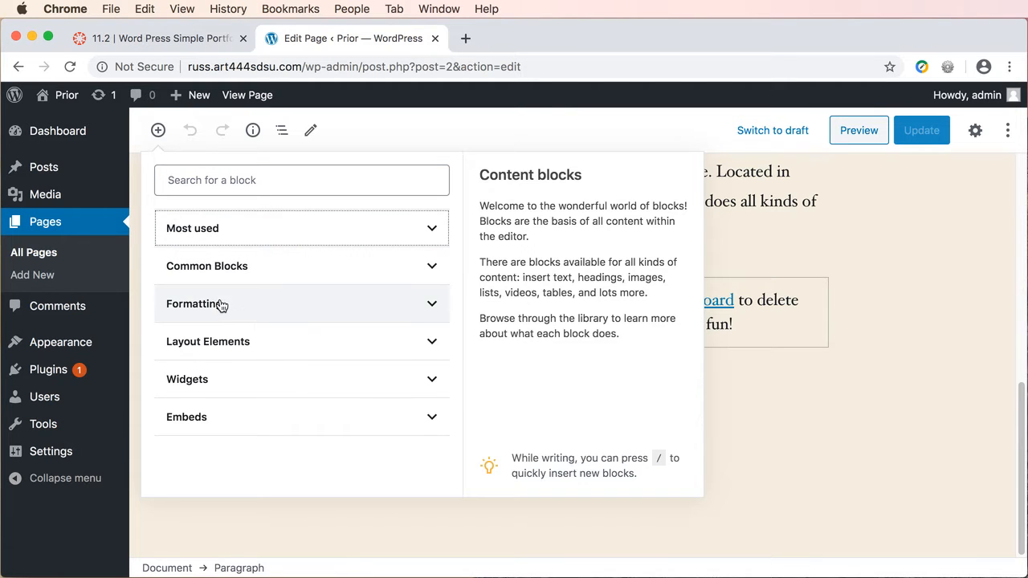
{"action": "left_click", "coordinate": [237, 342]}
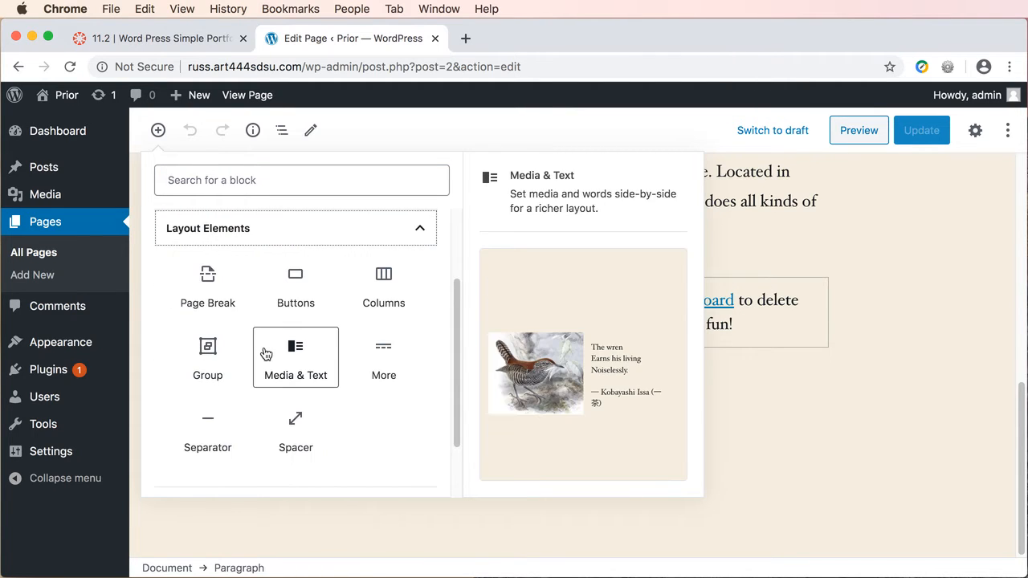
{"action": "left_click", "coordinate": [238, 228]}
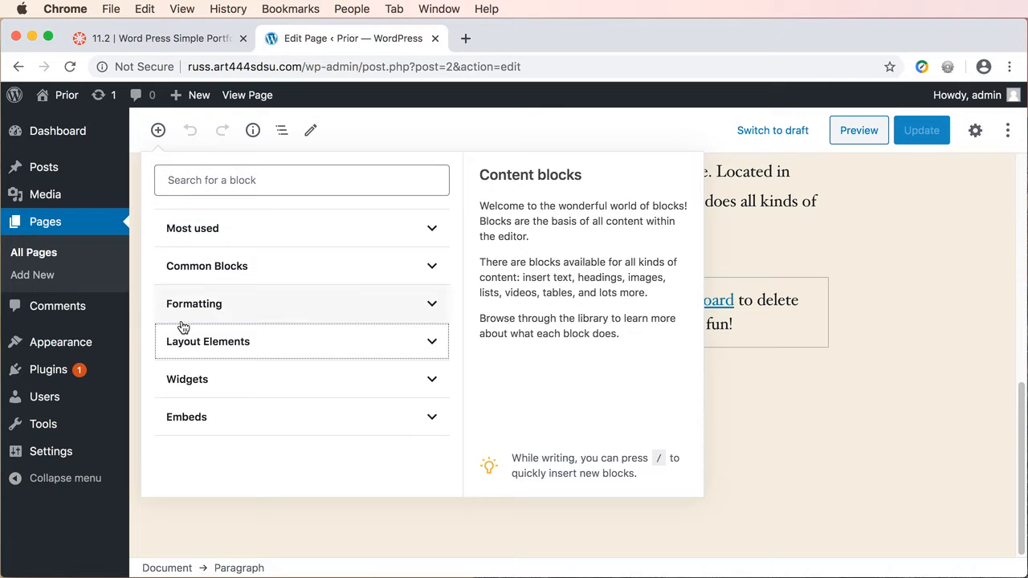
{"action": "left_click", "coordinate": [214, 387]}
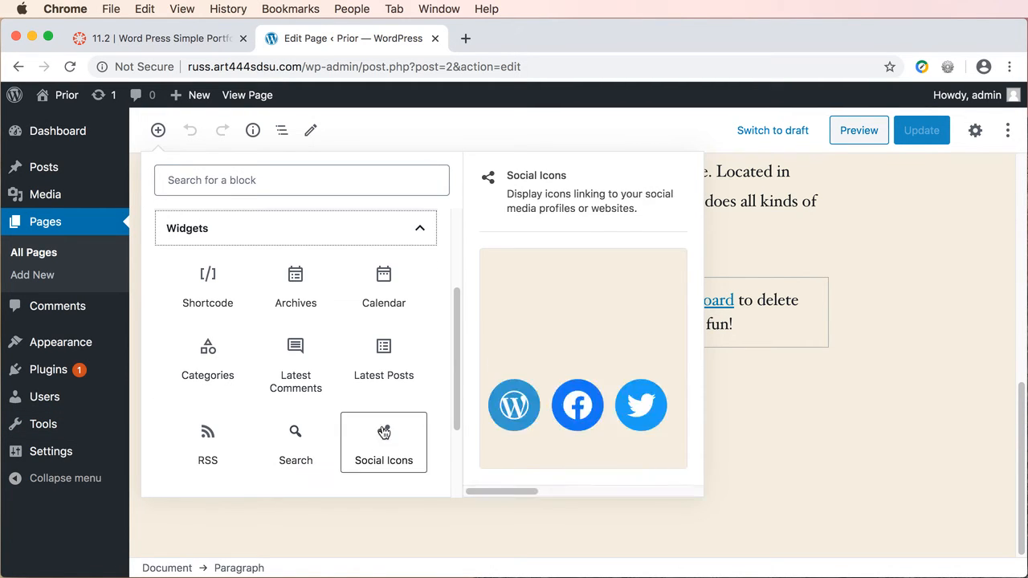
{"action": "left_click", "coordinate": [173, 231]}
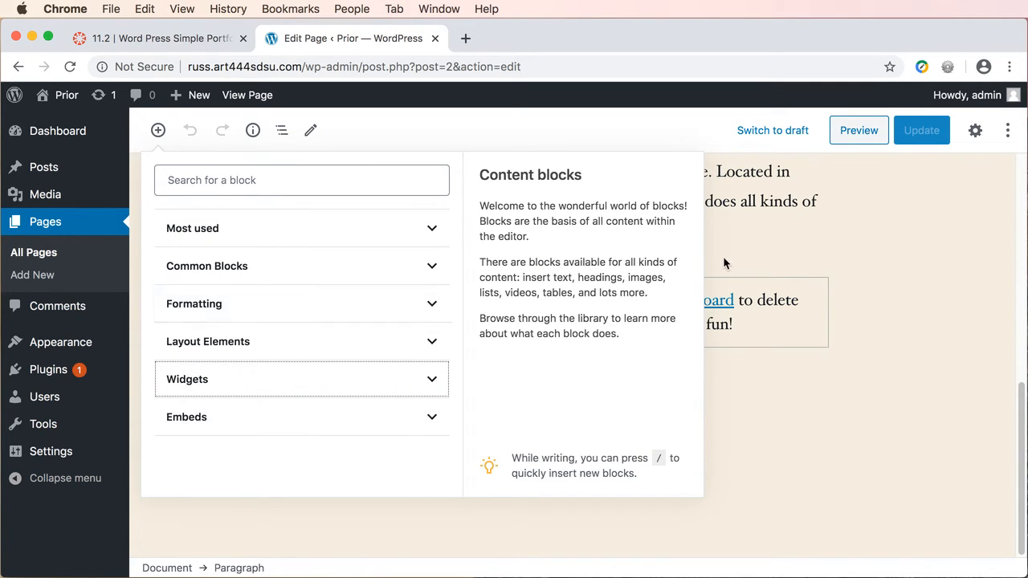
{"action": "left_click", "coordinate": [731, 377]}
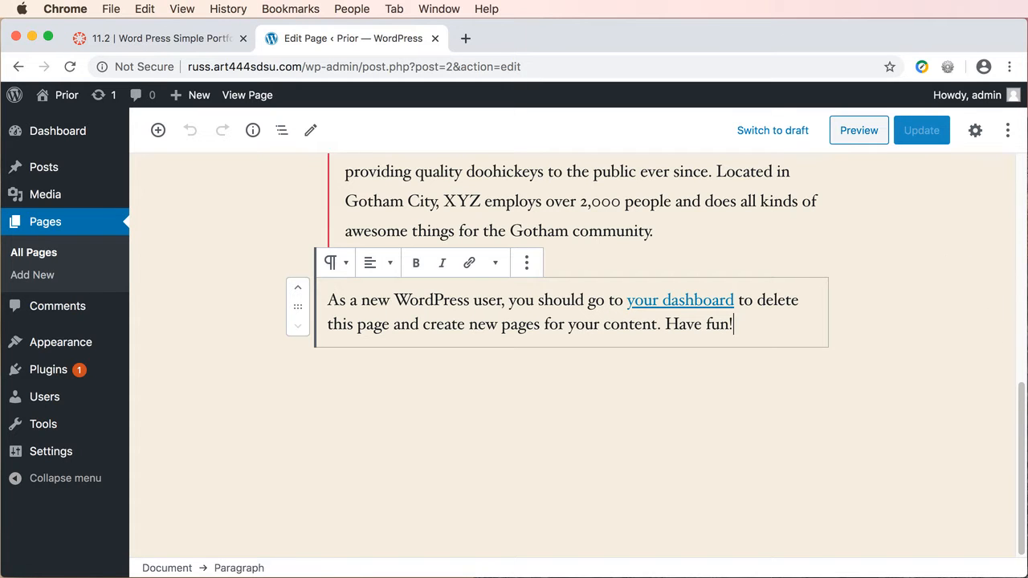
Open the permalink slug of the Sample Page title for editing and save it as sample-page
{"action": "scroll", "coordinate": [1020, 410], "scroll_direction": "up", "scroll_amount": 10}
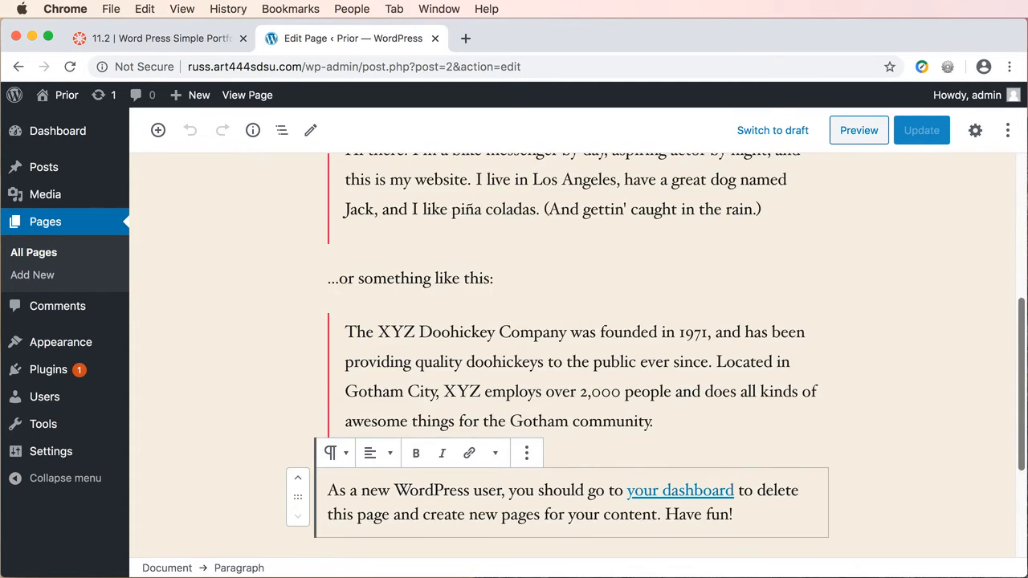
{"action": "scroll", "coordinate": [570, 353], "scroll_direction": "up", "scroll_amount": 3}
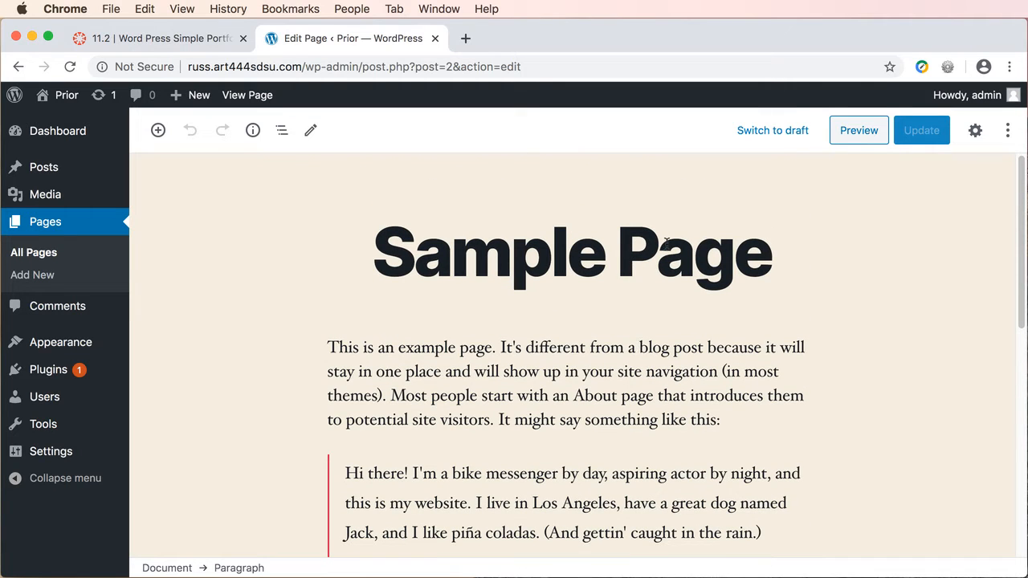
{"action": "left_click", "coordinate": [632, 256]}
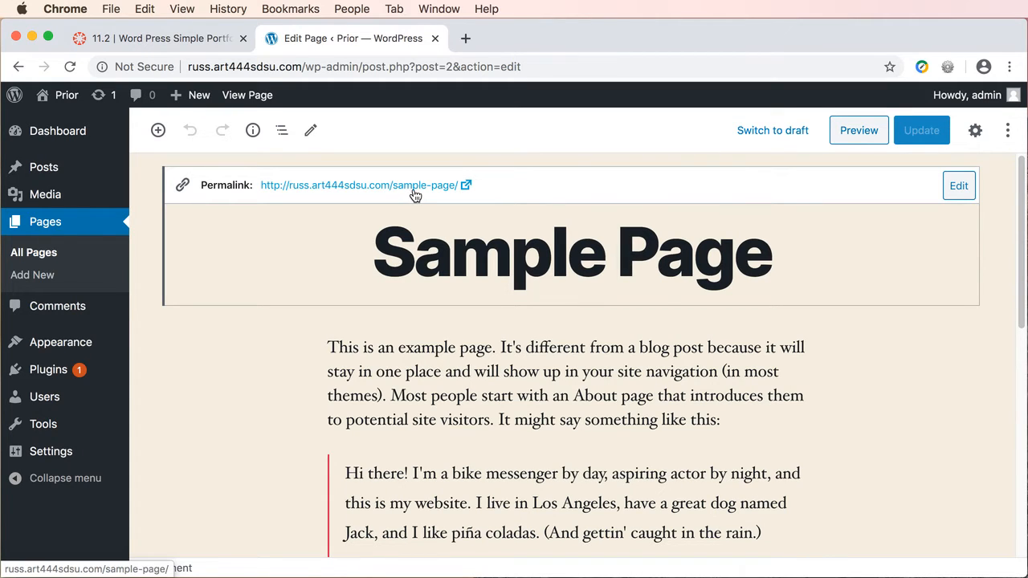
{"action": "left_click", "coordinate": [959, 186]}
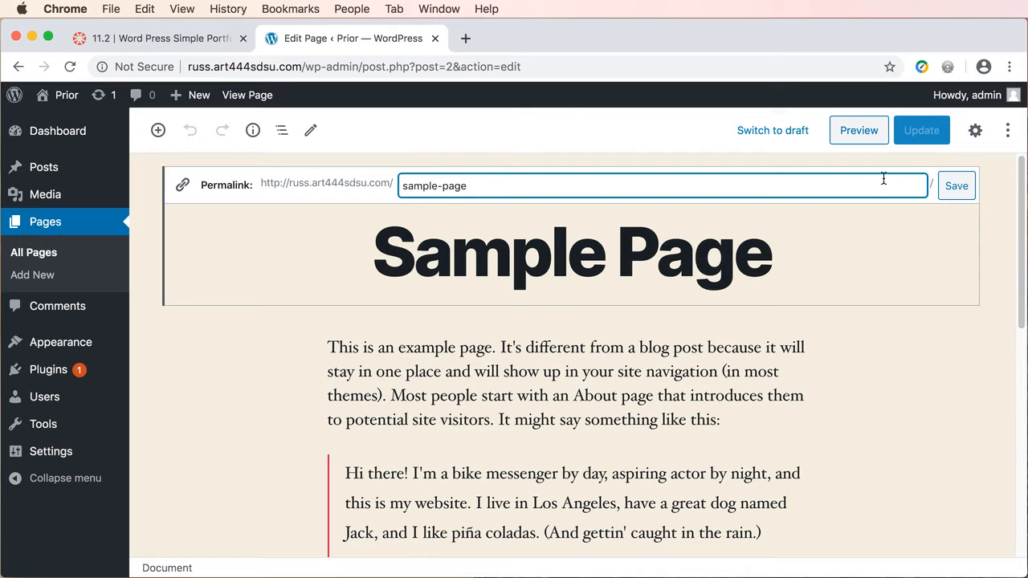
{"action": "left_click", "coordinate": [950, 187]}
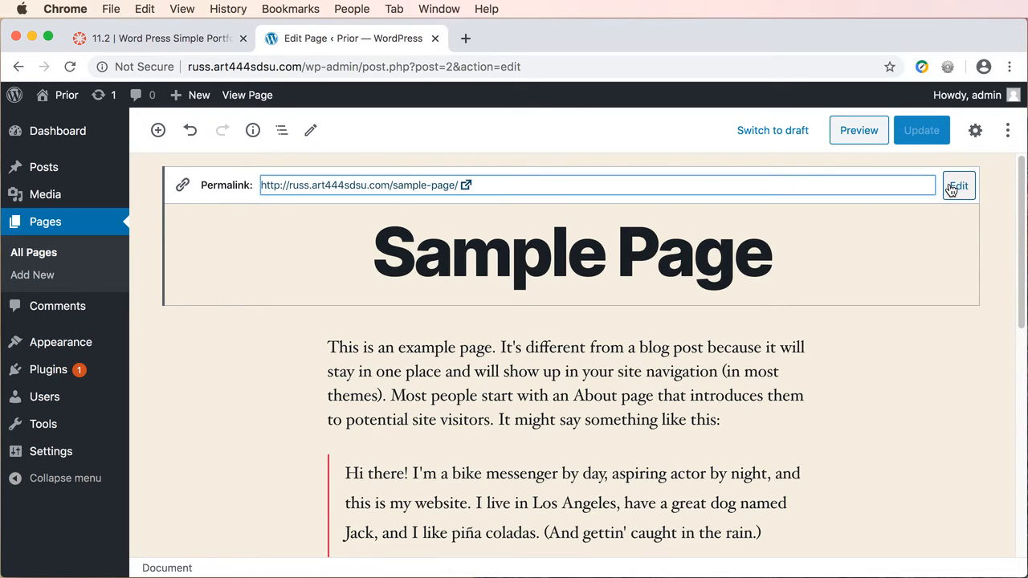
Show the page's document settings and examine the Discussion options and the Page Attributes for template, parent page and order
{"action": "left_click", "coordinate": [975, 131]}
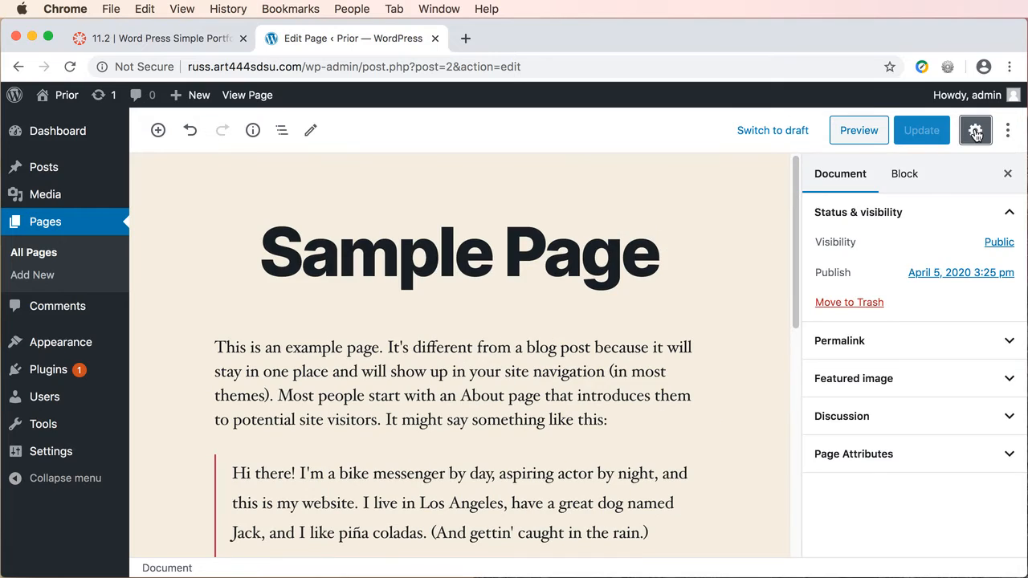
{"action": "left_click", "coordinate": [842, 177]}
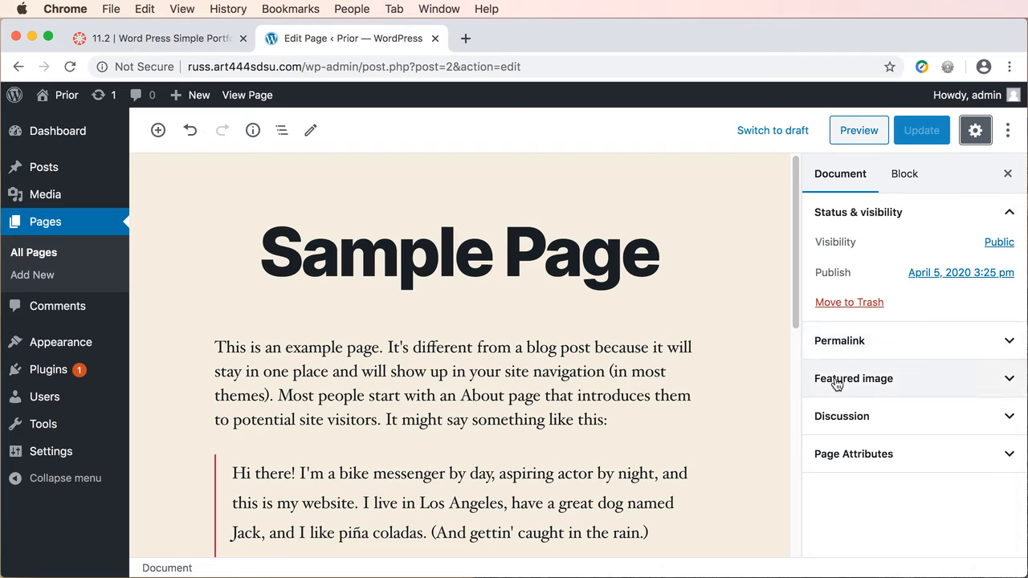
{"action": "left_click", "coordinate": [833, 419]}
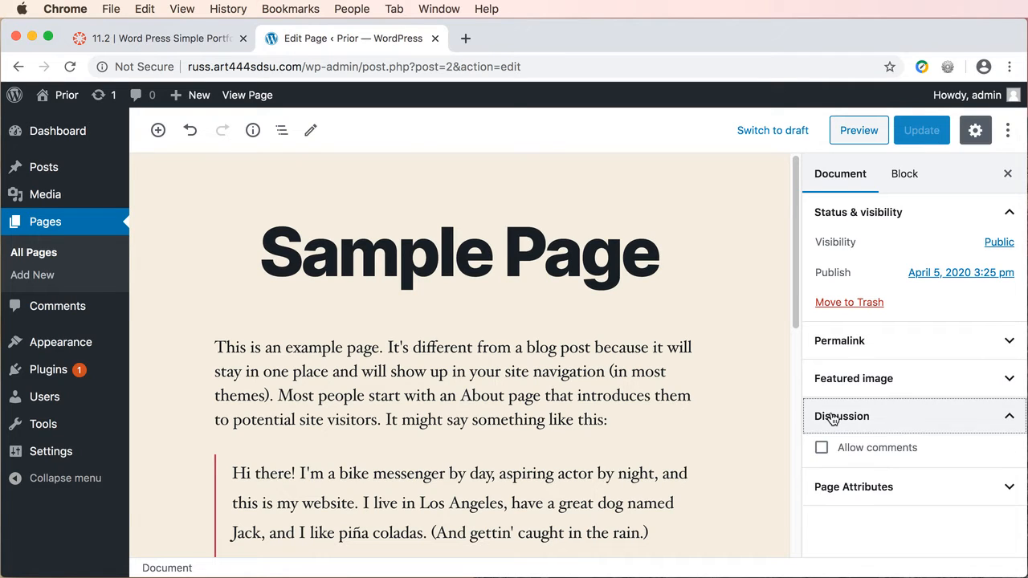
{"action": "left_click", "coordinate": [829, 419]}
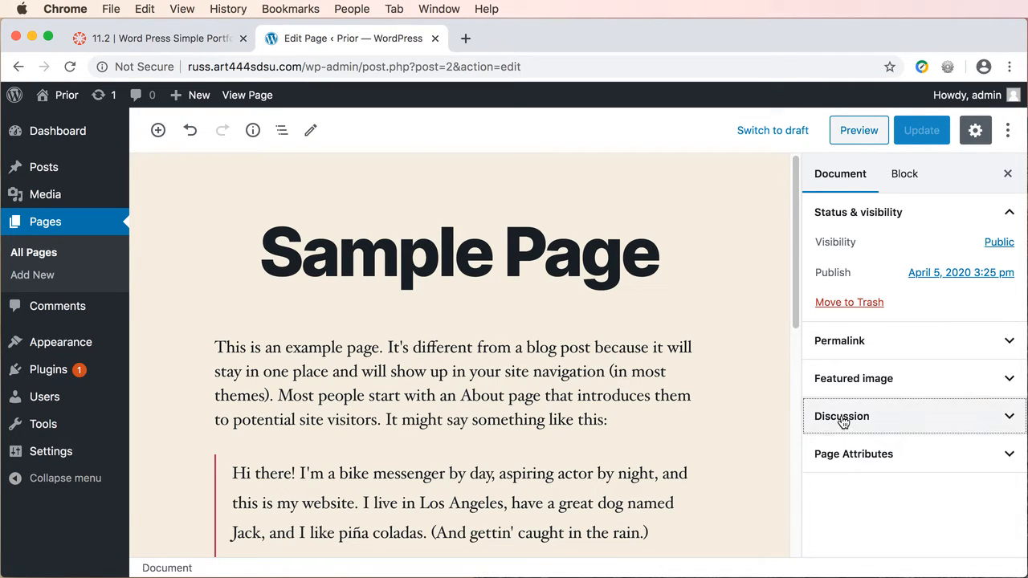
{"action": "left_click", "coordinate": [846, 454]}
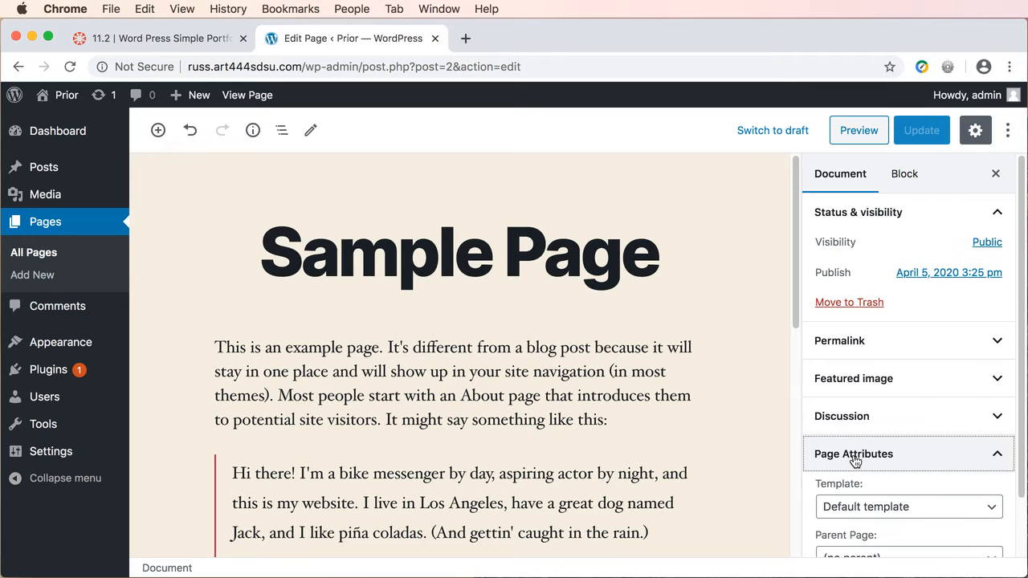
{"action": "left_click_drag", "start_coordinate": [1024, 448], "coordinate": [1024, 506]}
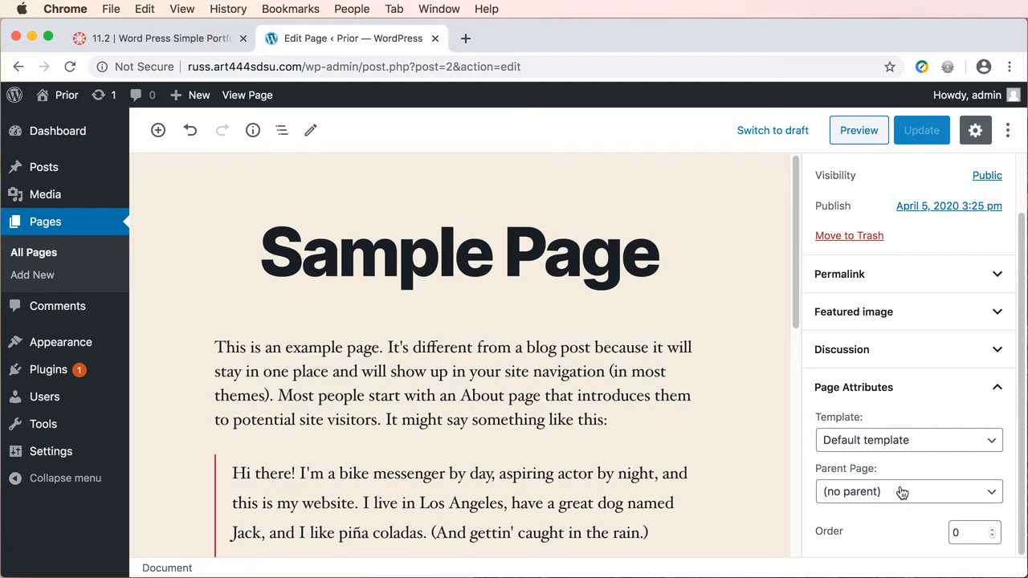
{"action": "left_click", "coordinate": [859, 391]}
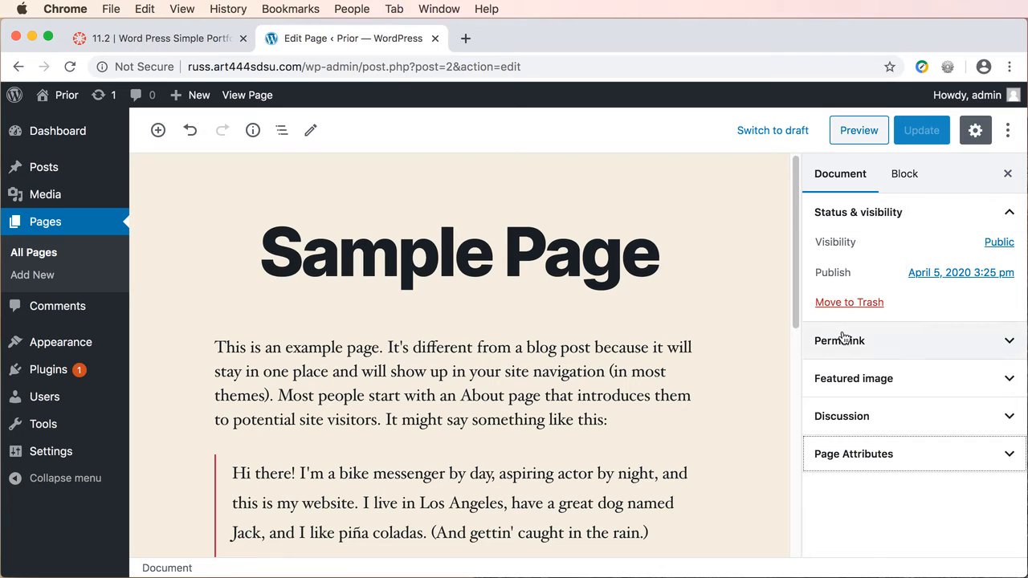
Show the block settings for the page's first paragraph, examine its text, color and advanced sections, and close the settings
{"action": "left_click", "coordinate": [904, 176]}
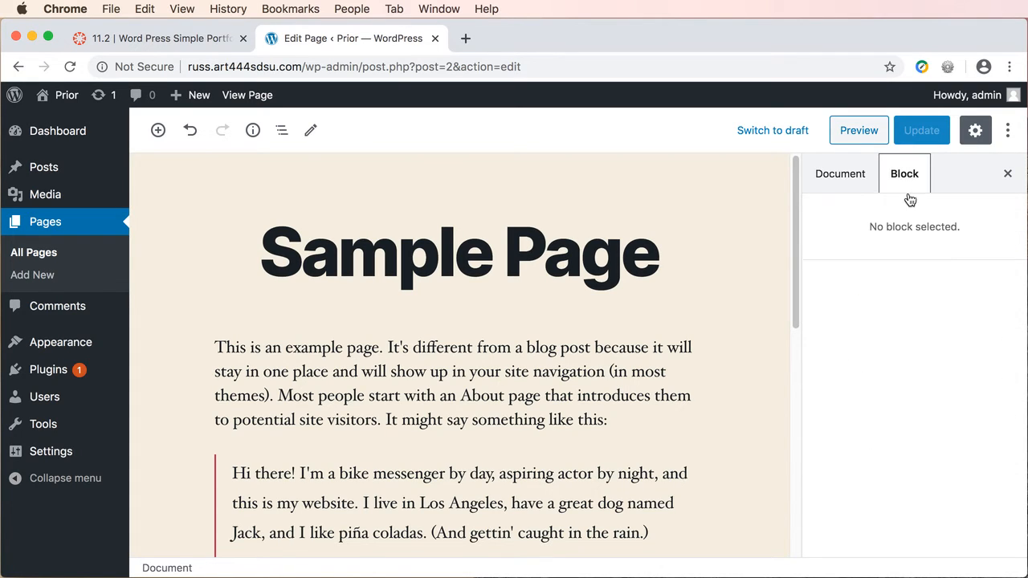
{"action": "left_click", "coordinate": [535, 351]}
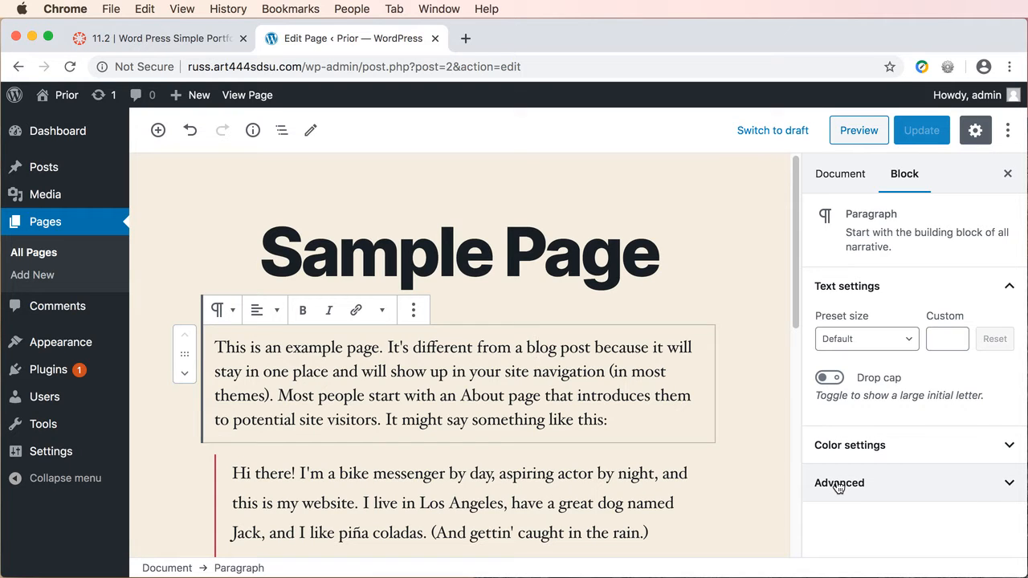
{"action": "left_click", "coordinate": [1007, 173]}
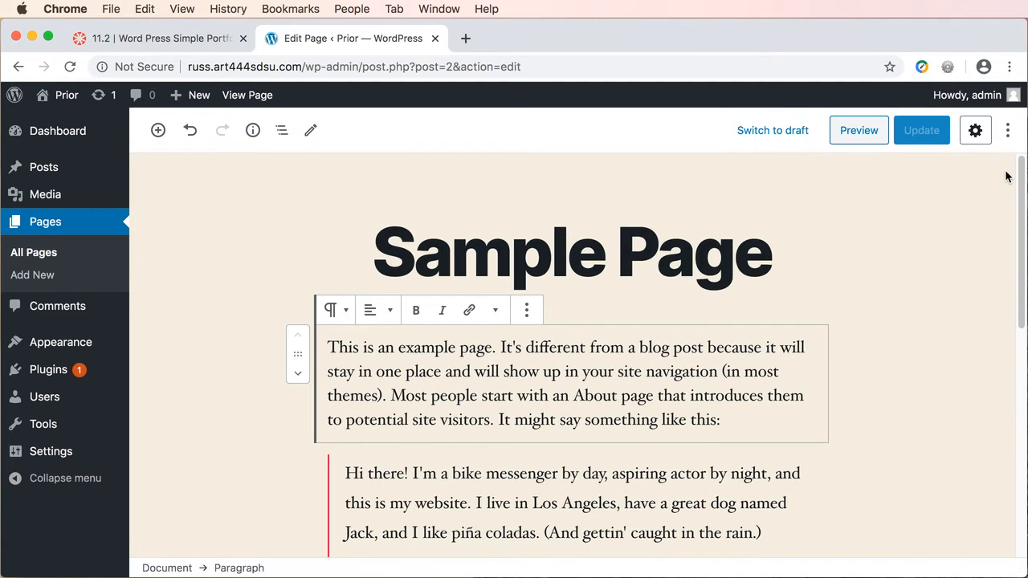
{"action": "left_click", "coordinate": [976, 131]}
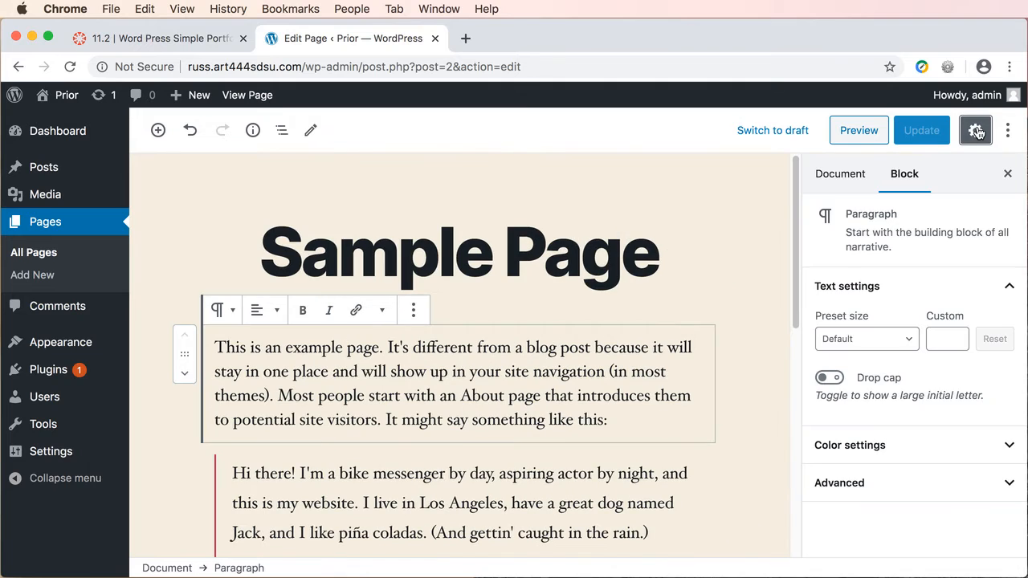
{"action": "left_click", "coordinate": [1007, 170]}
Examine the editor's view modes, visual and code editor choices and tools in the options list, and close it without changing anything
{"action": "left_click", "coordinate": [1009, 130]}
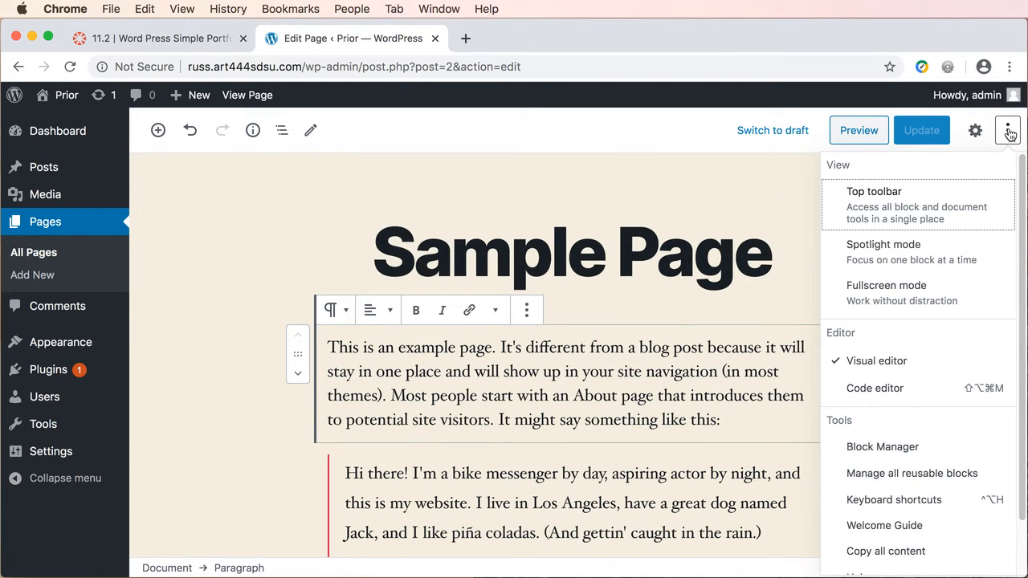
{"action": "scroll", "coordinate": [916, 420], "scroll_direction": "down", "scroll_amount": 2}
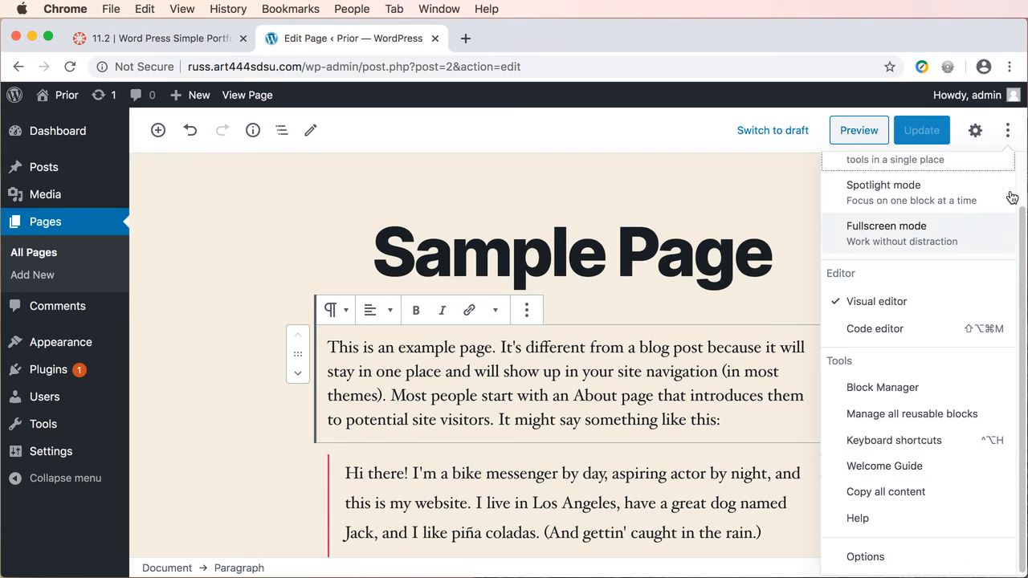
{"action": "left_click", "coordinate": [1009, 132]}
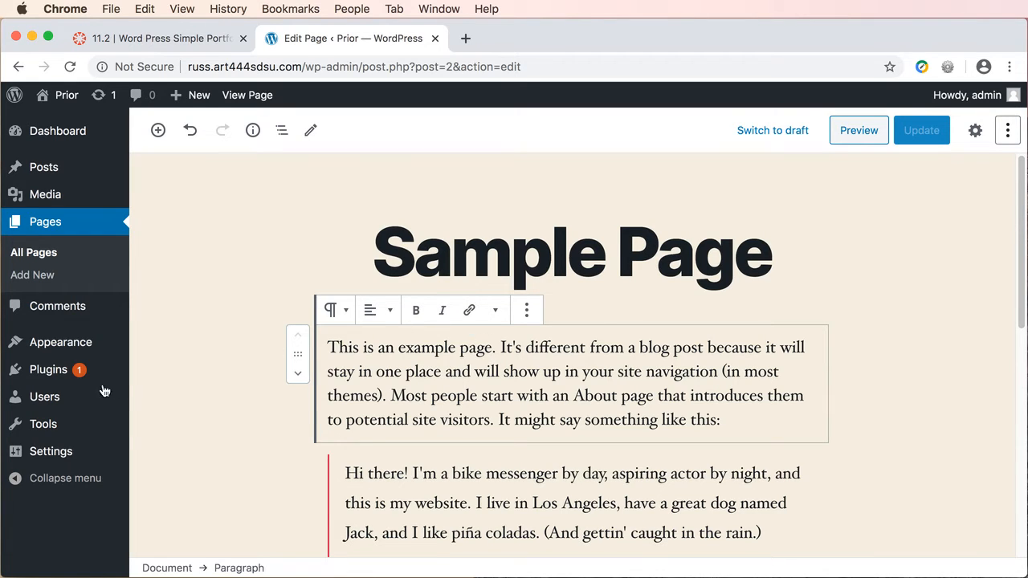
Disable the visual editor when writing in the administrator's user profile and save the profile
{"action": "left_click", "coordinate": [44, 398]}
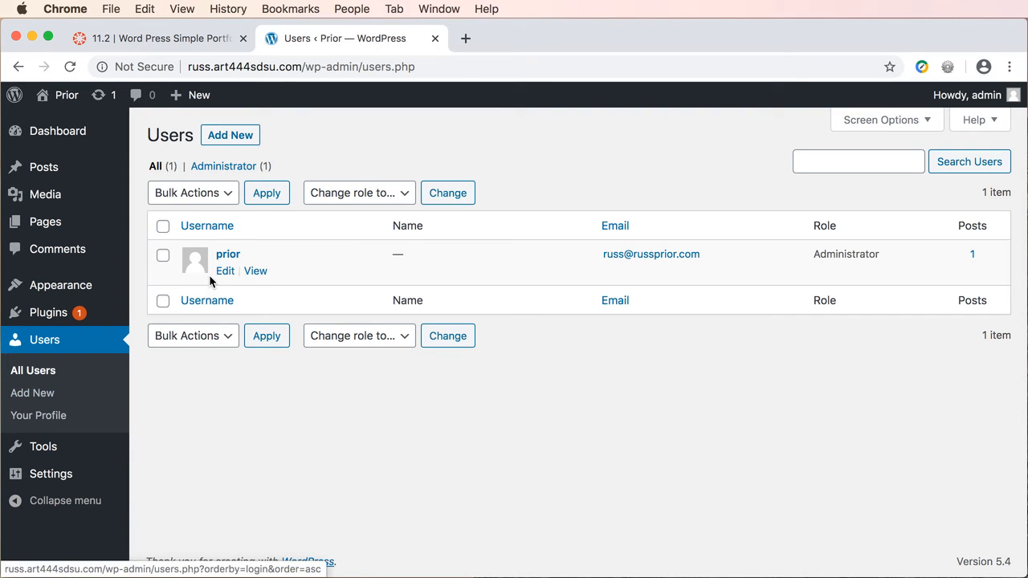
{"action": "left_click", "coordinate": [225, 271]}
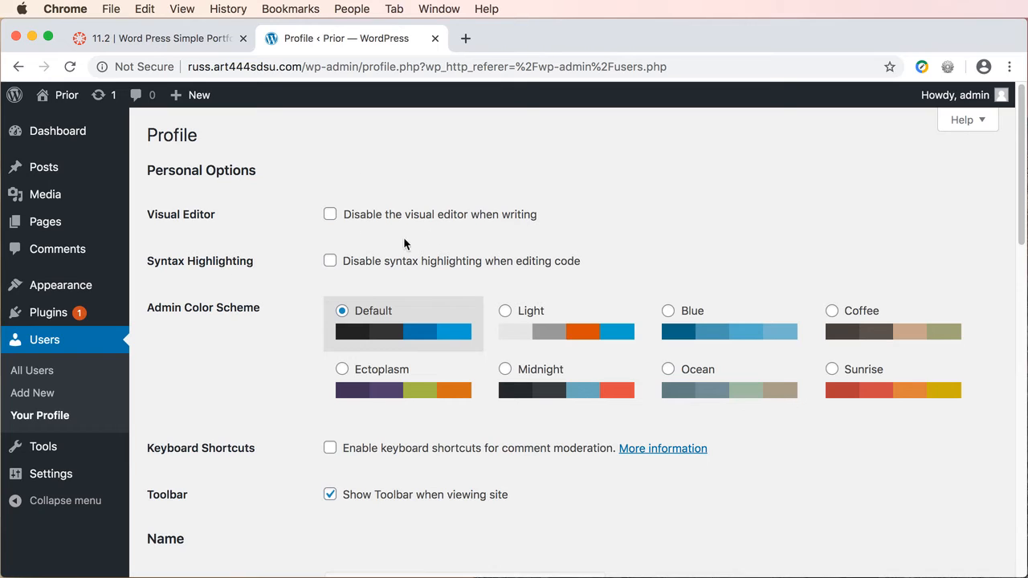
{"action": "left_click", "coordinate": [333, 215]}
{"action": "scroll", "coordinate": [231, 424], "scroll_direction": "down", "scroll_amount": 15}
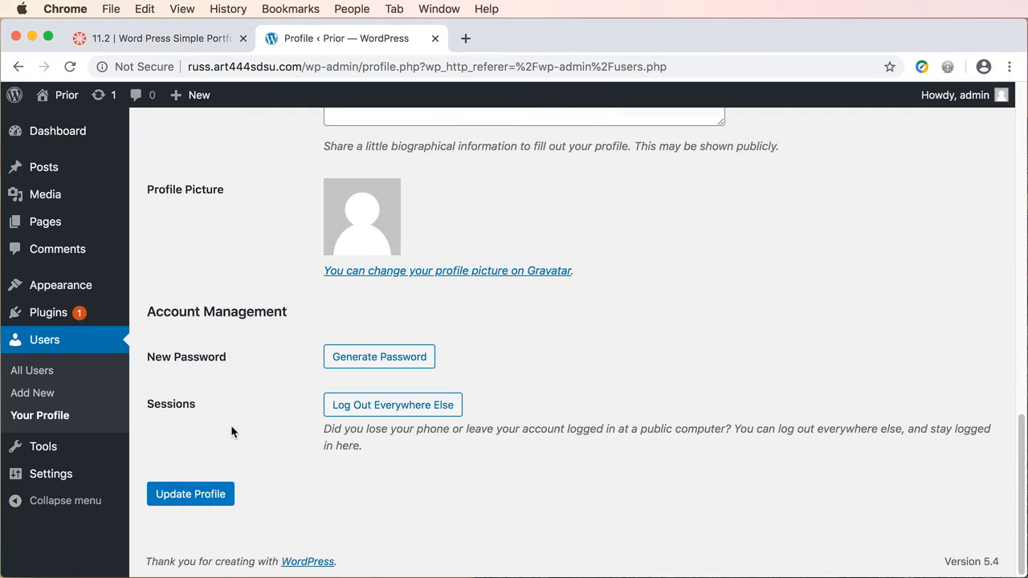
{"action": "left_click", "coordinate": [215, 498]}
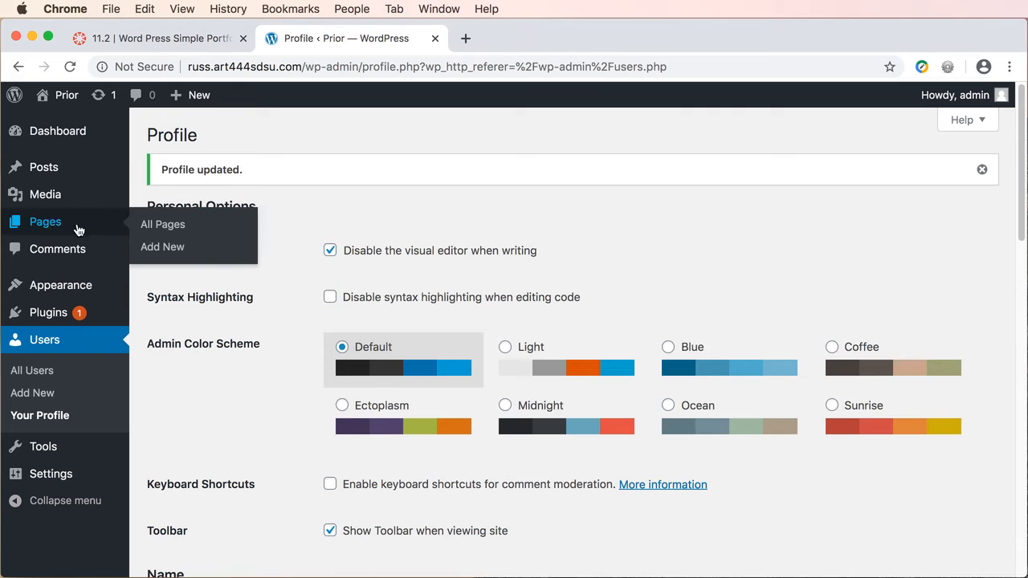
Open the Sample Page for editing and examine its block code along with the document and block settings
{"action": "left_click", "coordinate": [44, 224]}
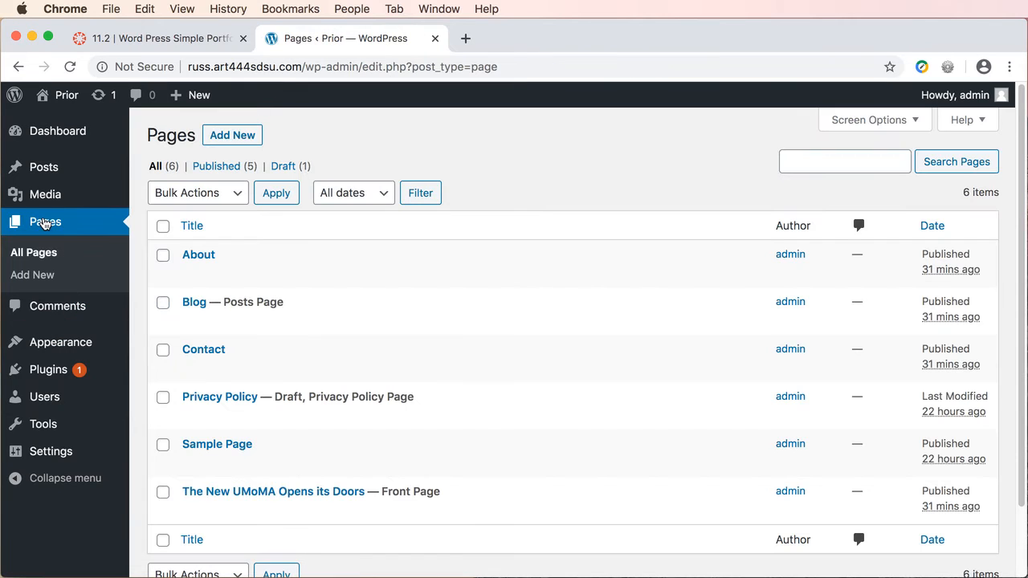
{"action": "mouse_move", "coordinate": [152, 466]}
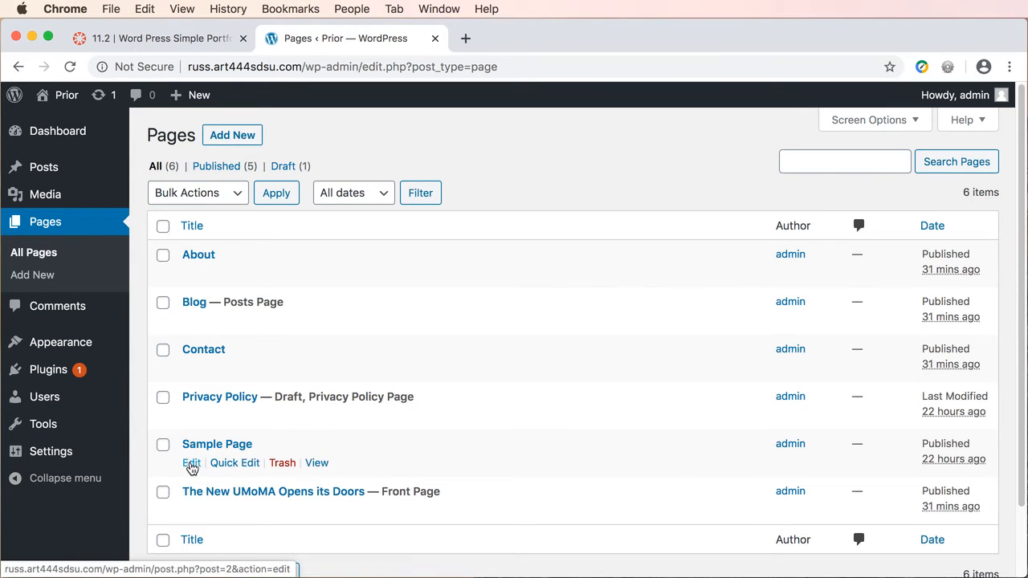
{"action": "left_click", "coordinate": [192, 466]}
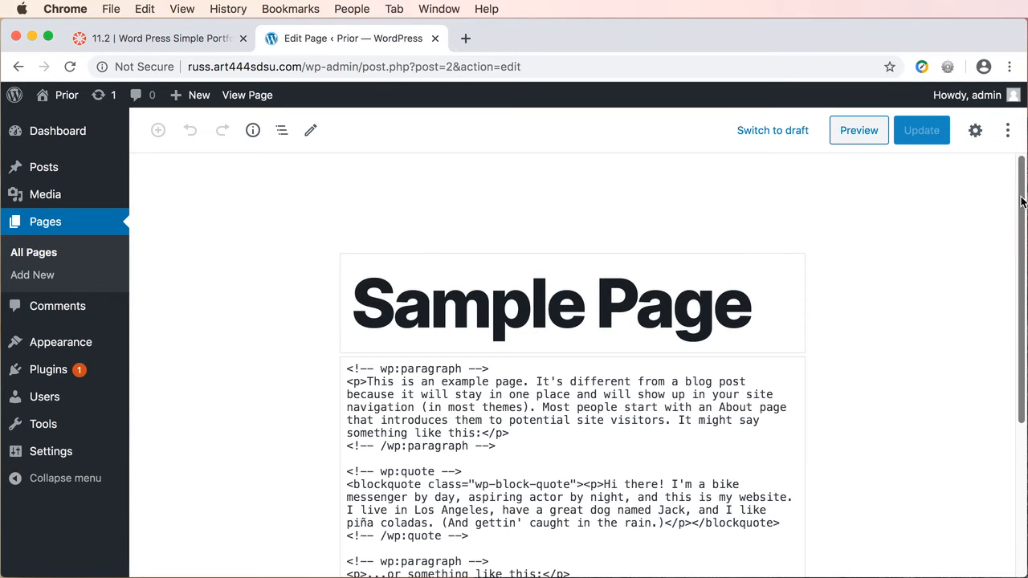
{"action": "left_click_drag", "start_coordinate": [1016, 202], "coordinate": [1023, 153]}
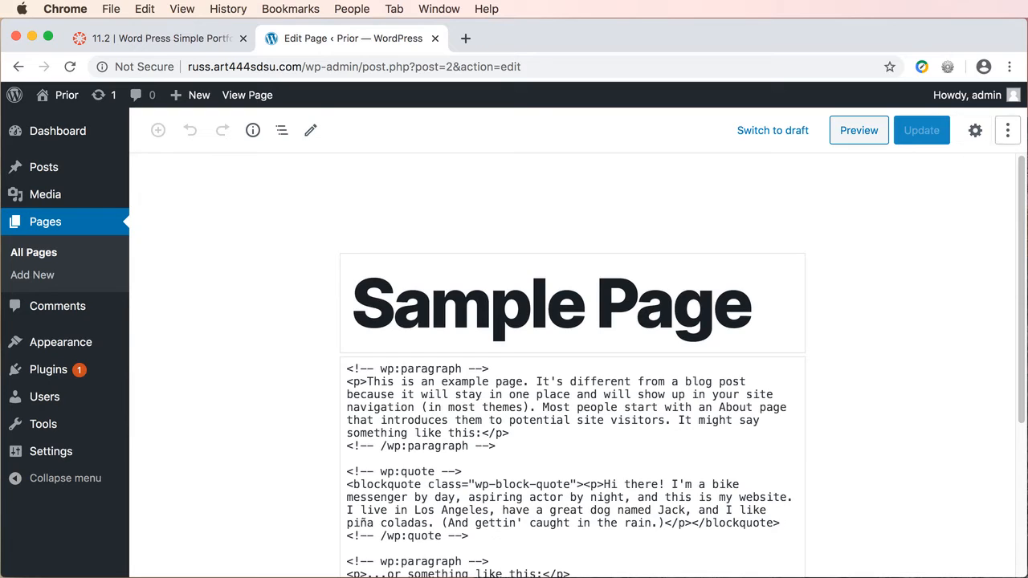
{"action": "left_click", "coordinate": [974, 133]}
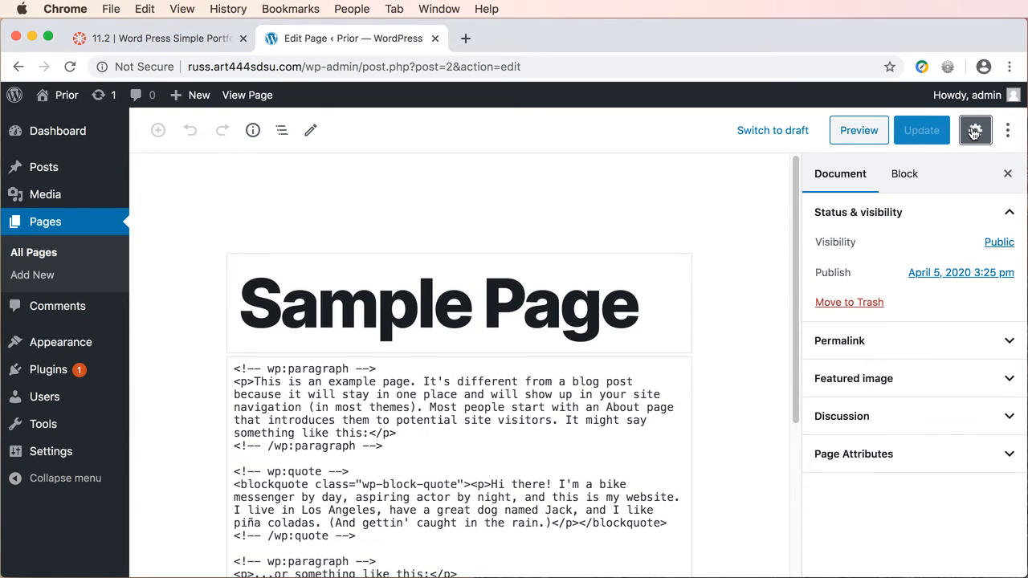
{"action": "left_click", "coordinate": [905, 174]}
{"action": "left_click", "coordinate": [484, 323]}
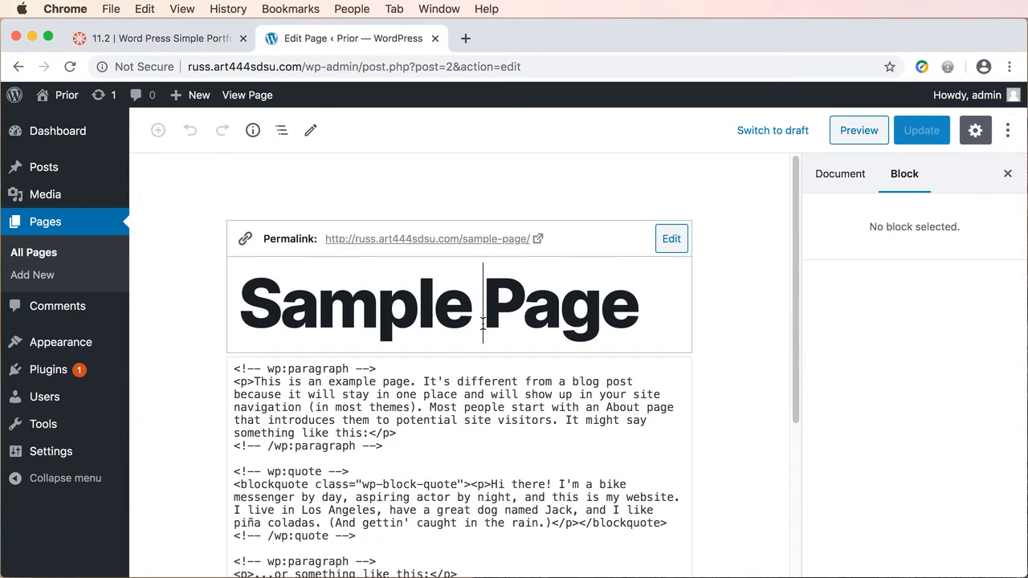
{"action": "left_click", "coordinate": [473, 418]}
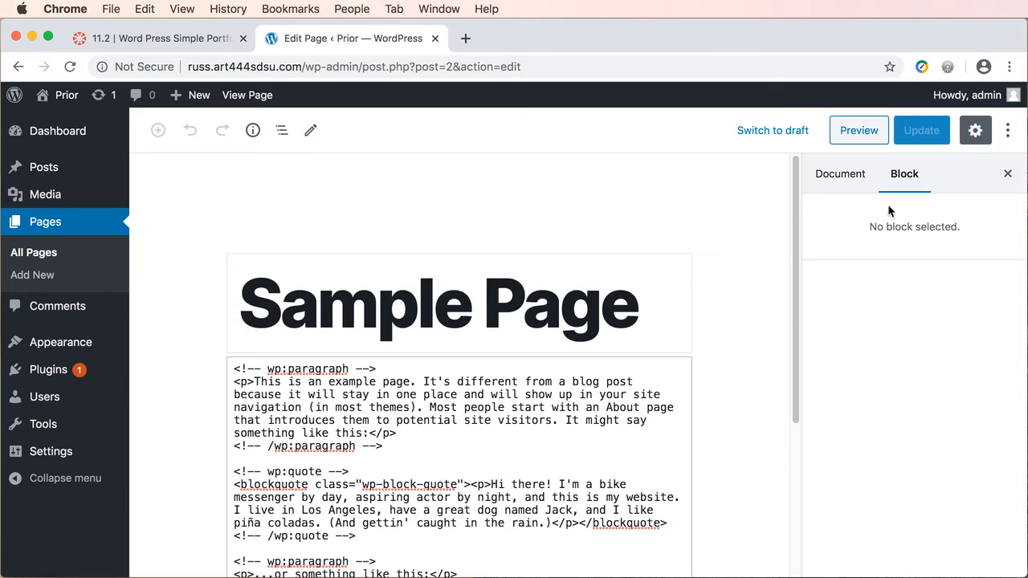
{"action": "left_click", "coordinate": [835, 175]}
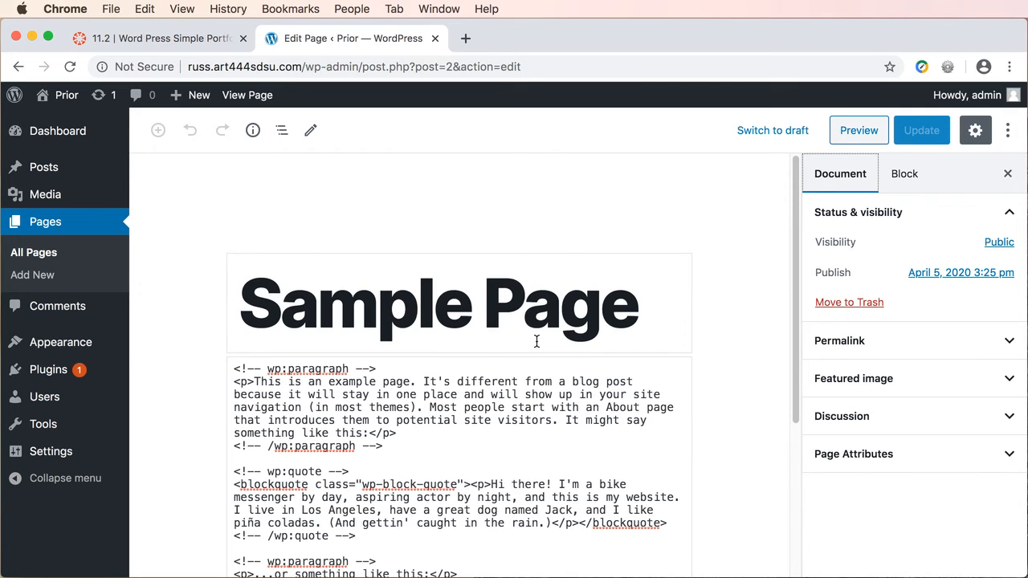
Turn off the option that disables the visual editor in the administrator's profile, save it, and reopen the Sample Page for editing
{"action": "left_click", "coordinate": [45, 396]}
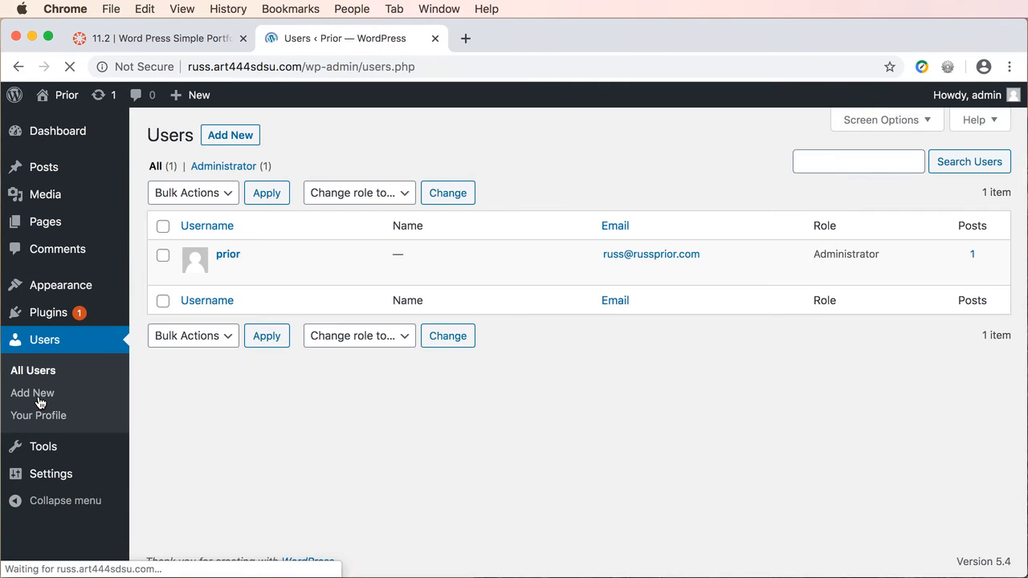
{"action": "left_click", "coordinate": [221, 272]}
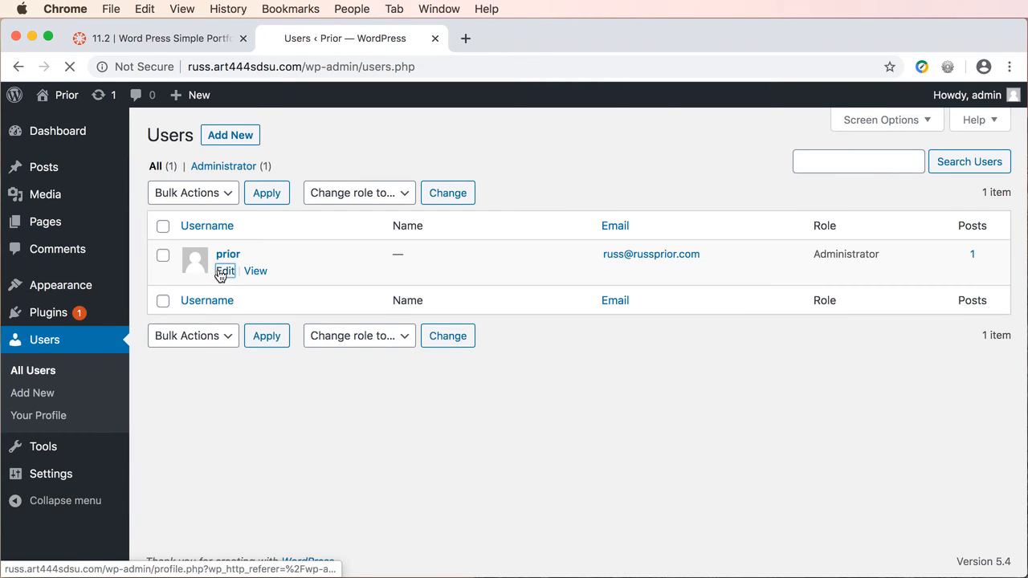
{"action": "left_click", "coordinate": [330, 216]}
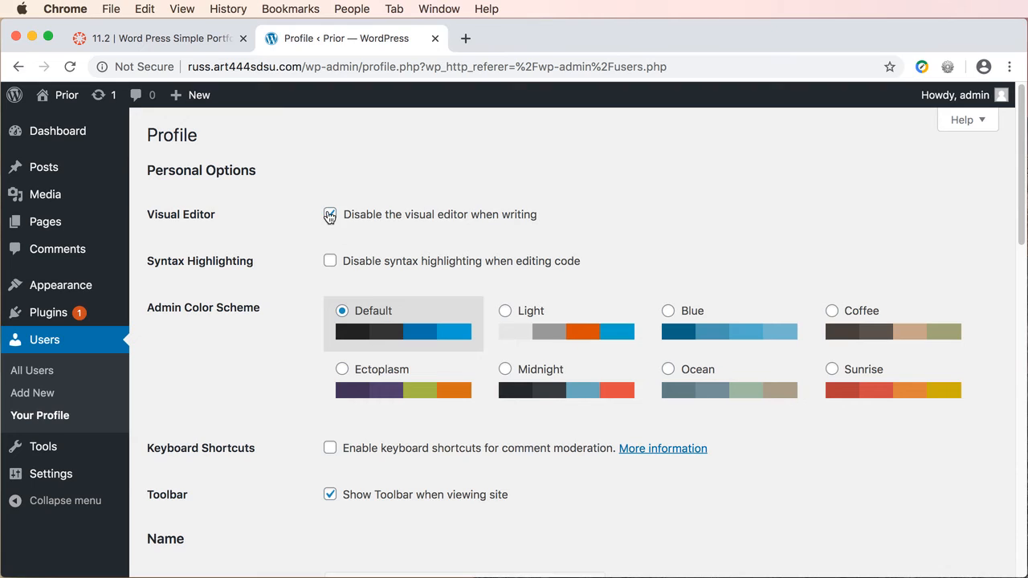
{"action": "left_click", "coordinate": [329, 215]}
{"action": "scroll", "coordinate": [271, 455], "scroll_direction": "down", "scroll_amount": 5}
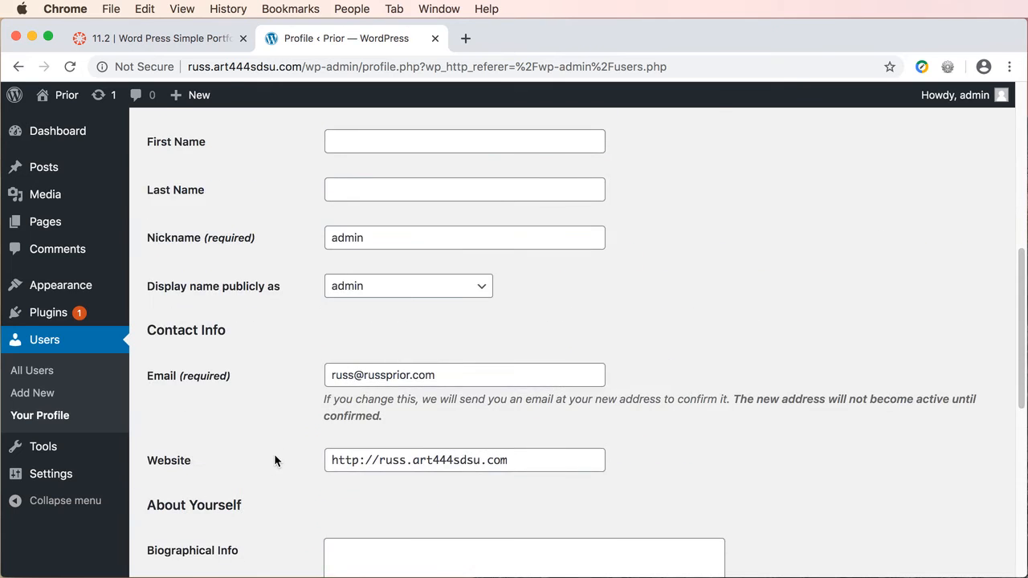
{"action": "scroll", "coordinate": [274, 460], "scroll_direction": "down", "scroll_amount": 6}
{"action": "left_click", "coordinate": [199, 495]}
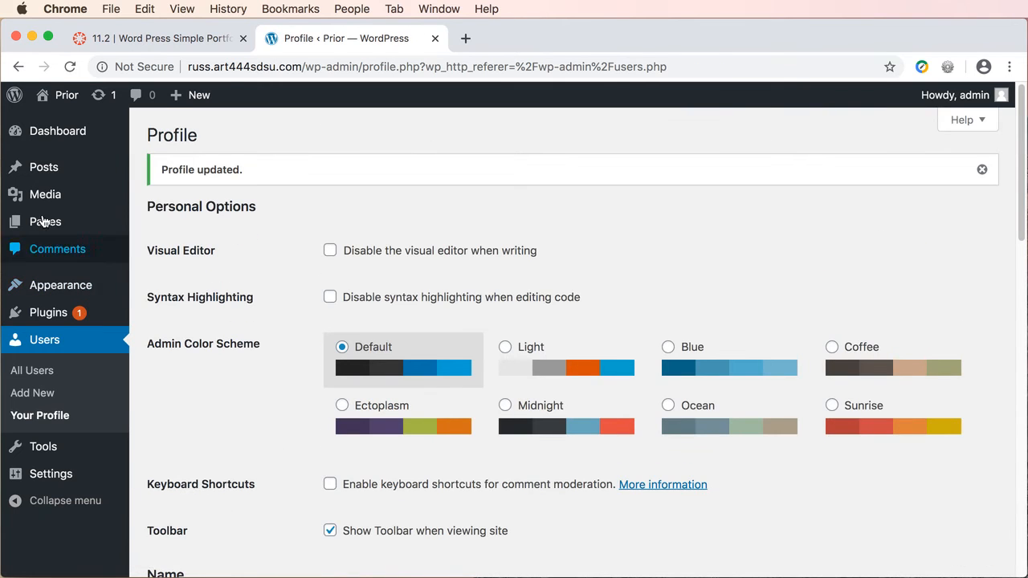
{"action": "left_click", "coordinate": [42, 223]}
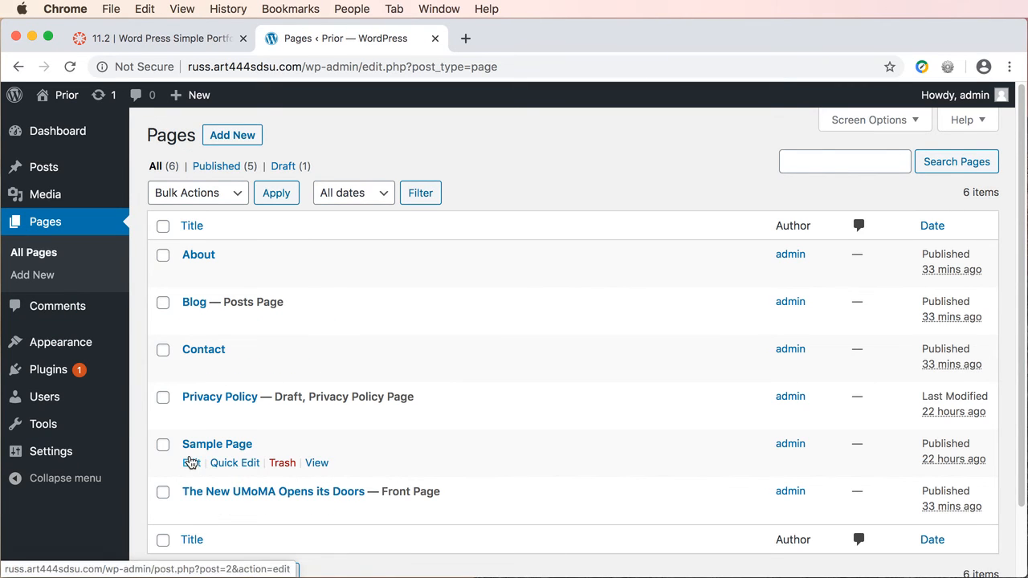
{"action": "left_click", "coordinate": [190, 463]}
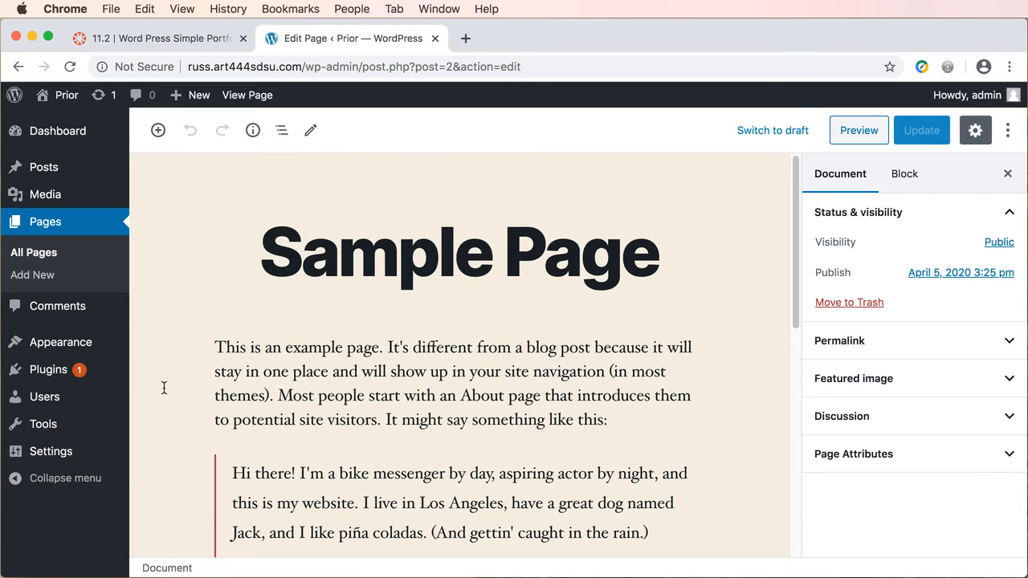
Install and activate the Classic Editor plugin, and check its entry among the installed plugins
{"action": "left_click", "coordinate": [46, 375]}
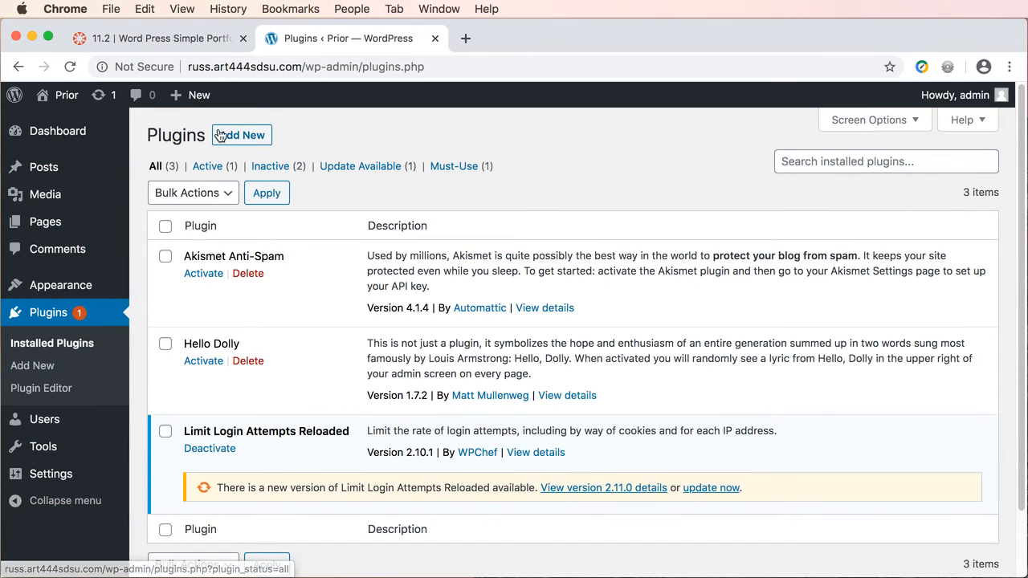
{"action": "left_click", "coordinate": [243, 136]}
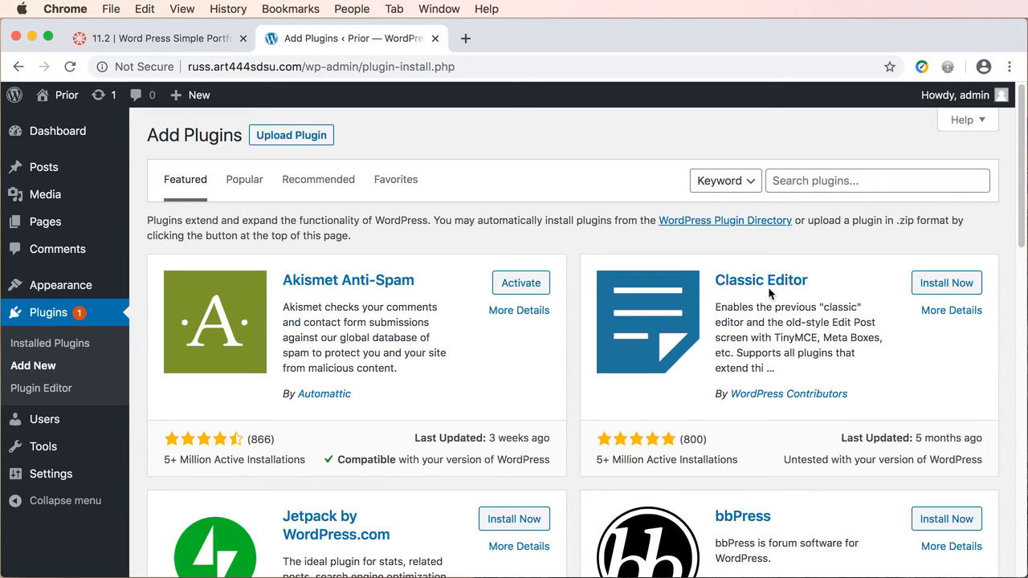
{"action": "left_click", "coordinate": [930, 292]}
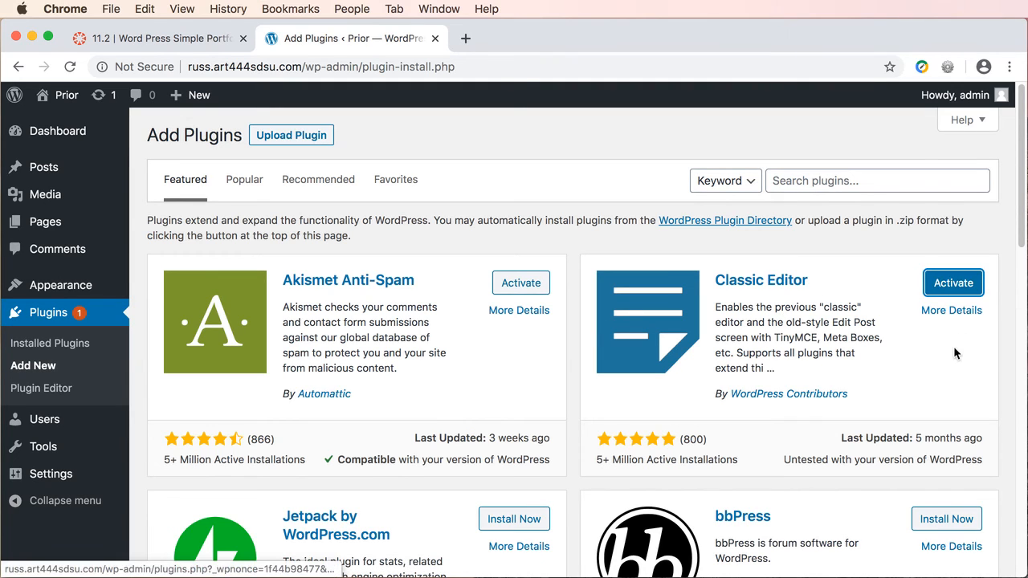
{"action": "left_click", "coordinate": [950, 286]}
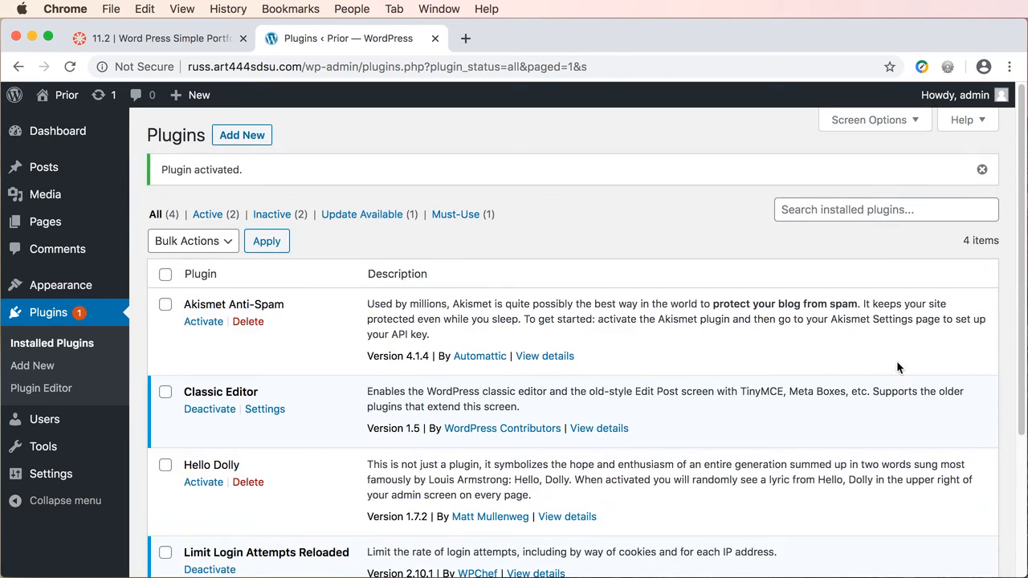
{"action": "scroll", "coordinate": [1017, 281], "scroll_direction": "down", "scroll_amount": 3}
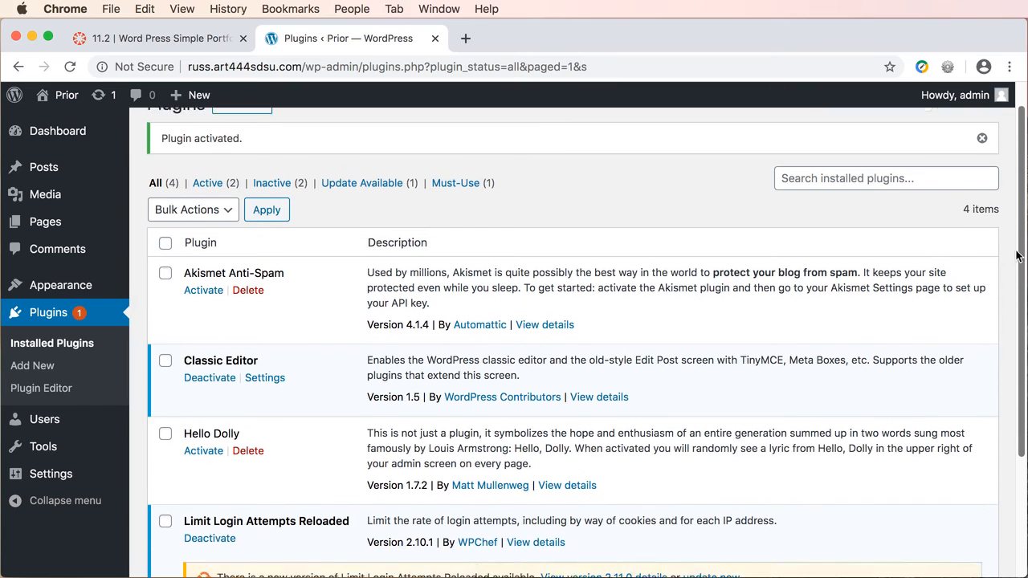
{"action": "scroll", "coordinate": [1015, 285], "scroll_direction": "down", "scroll_amount": 2}
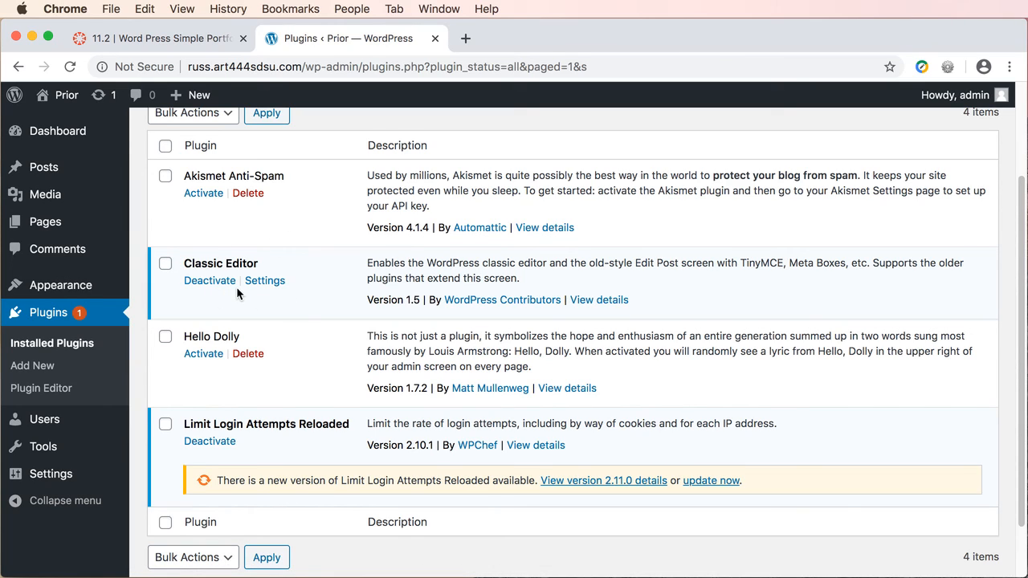
Open the Sample Page in the classic editor and compare its content in the Text and Visual modes
{"action": "left_click", "coordinate": [53, 225]}
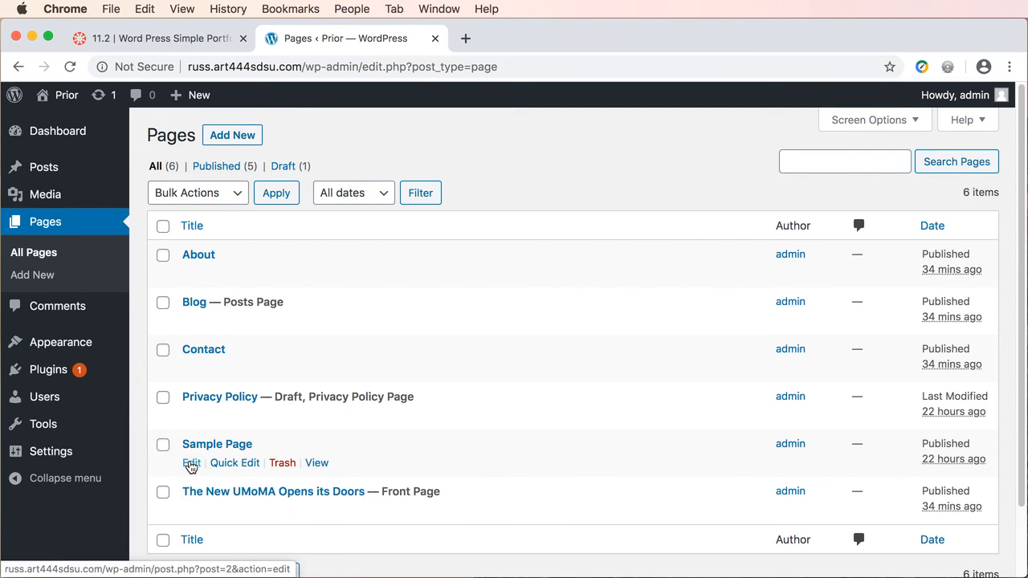
{"action": "left_click", "coordinate": [190, 464]}
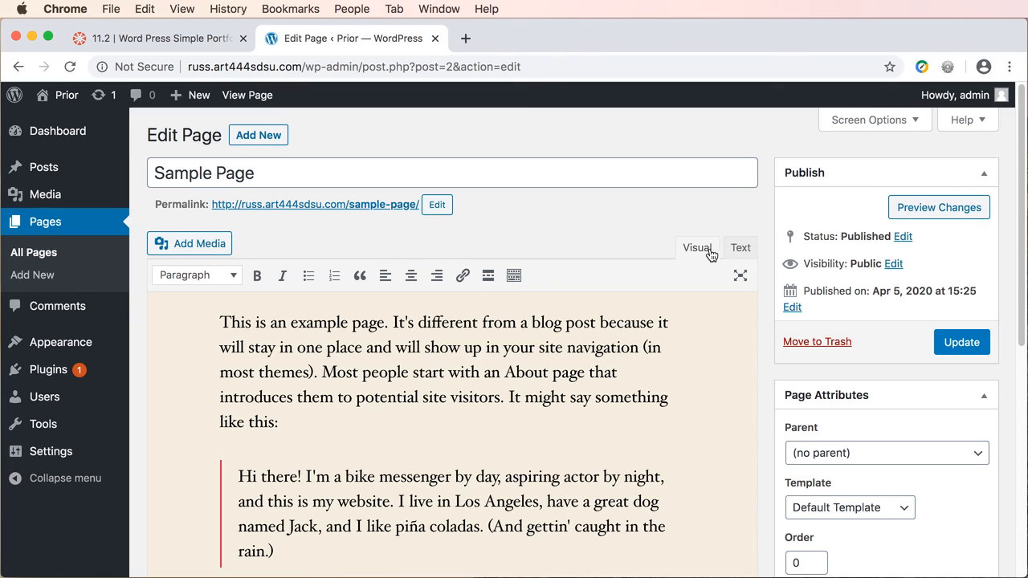
{"action": "left_click", "coordinate": [738, 249]}
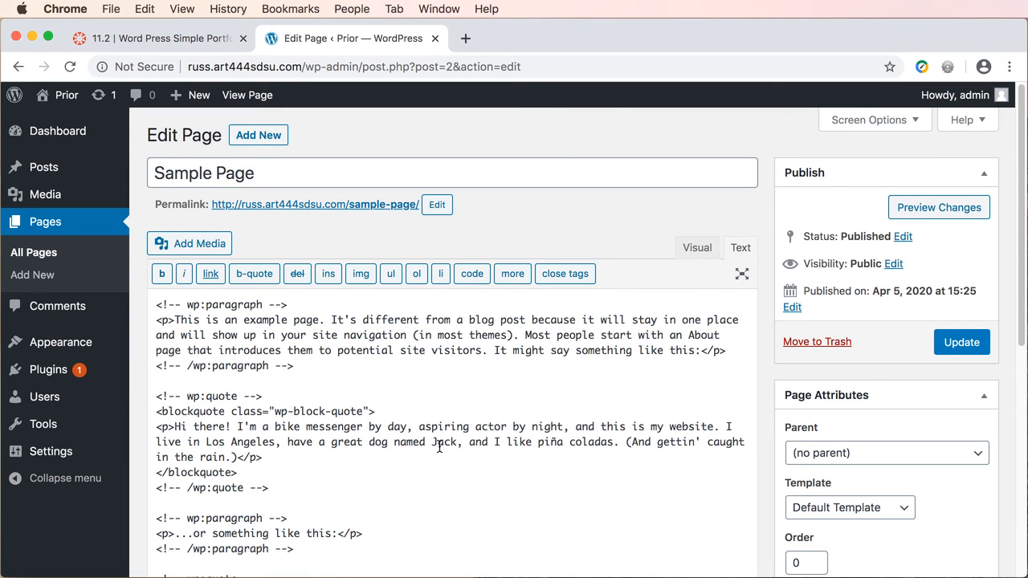
{"action": "left_click", "coordinate": [696, 248]}
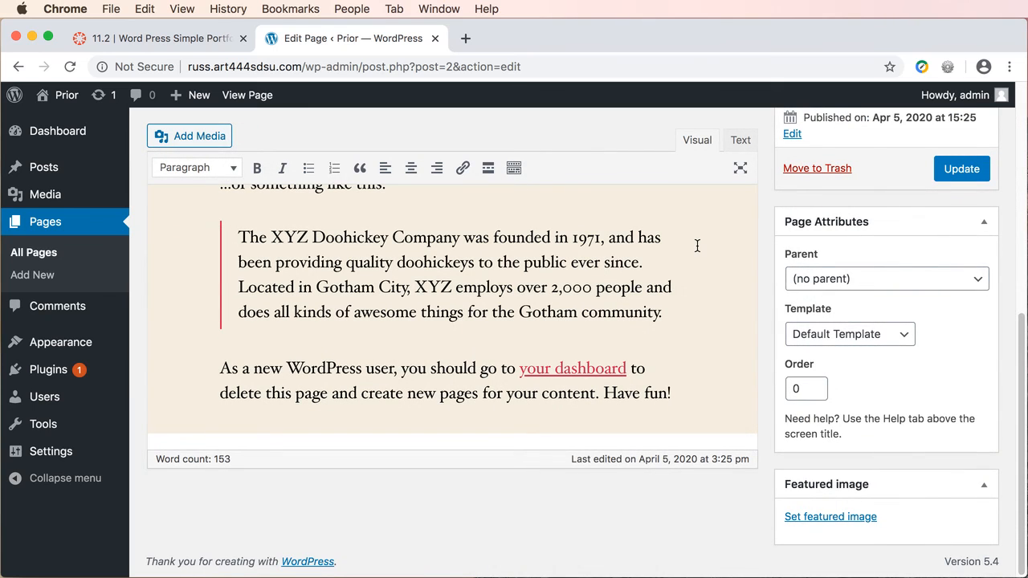